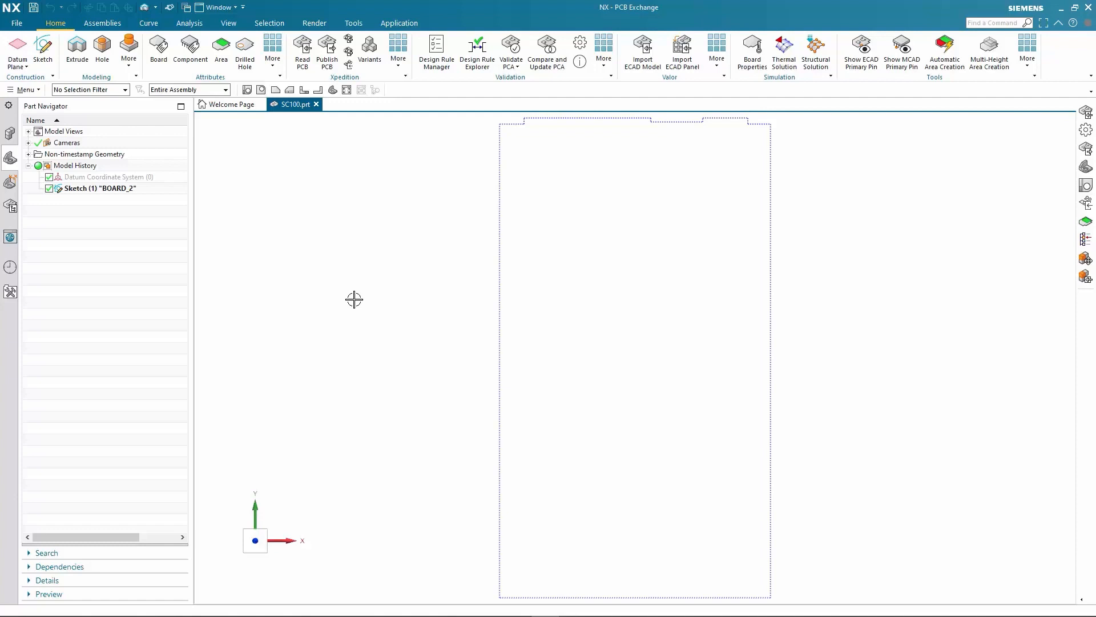
Extrude the BOARD_2 sketch from 0 to 1.59 mm to create the board body
click(93, 190)
click(78, 49)
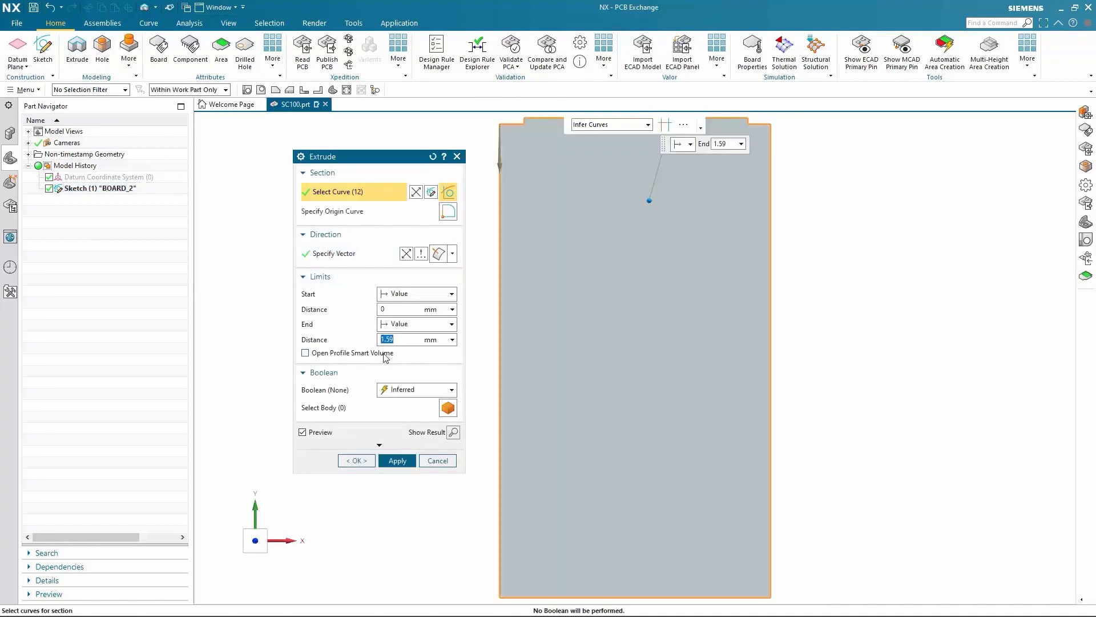
mouse_move(386, 356)
click(333, 90)
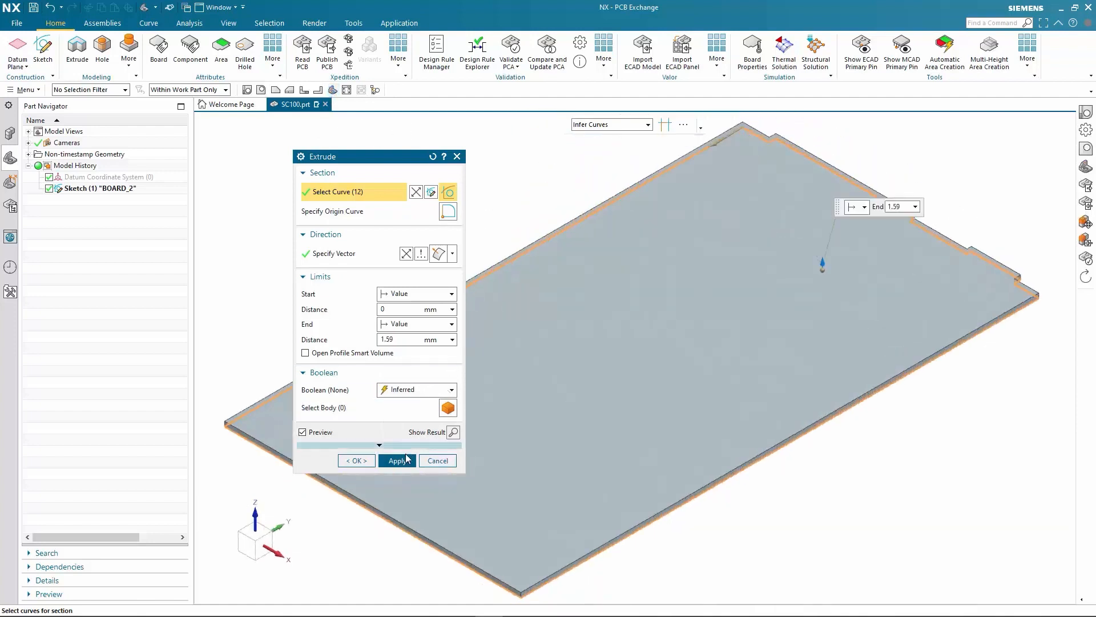
click(366, 463)
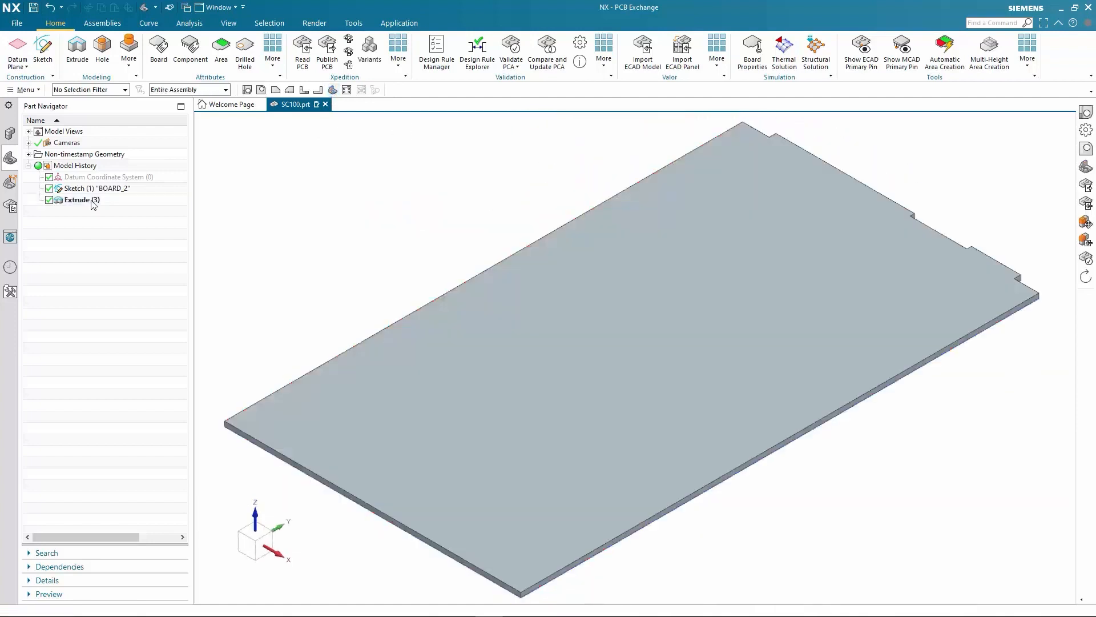
Change the display color of the extruded board to green
click(89, 200)
key(ctrl+j)
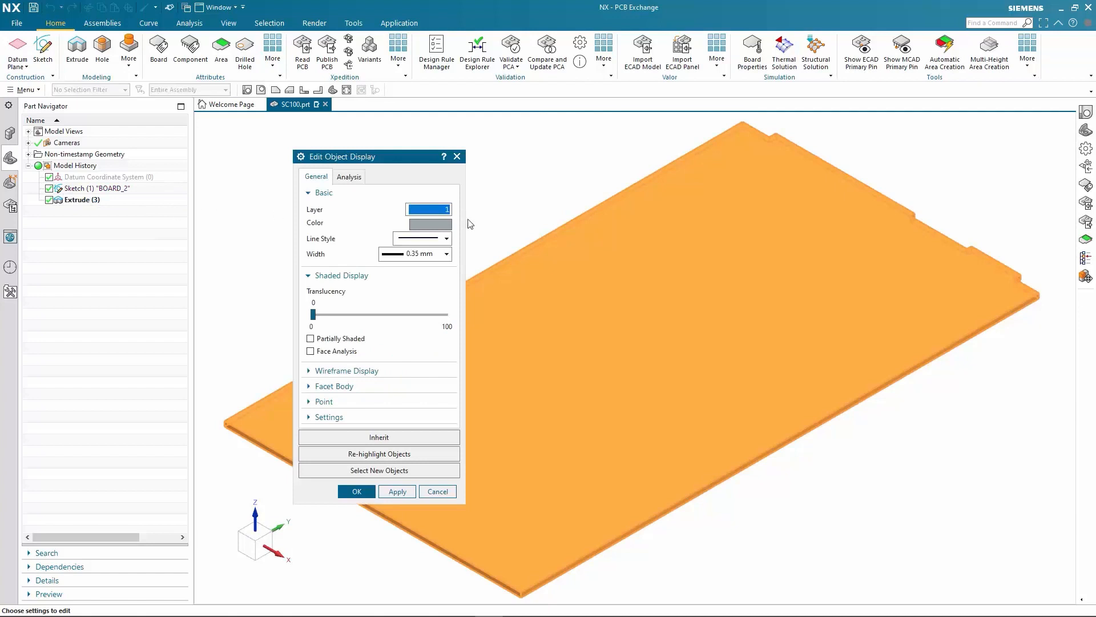
click(428, 224)
click(384, 220)
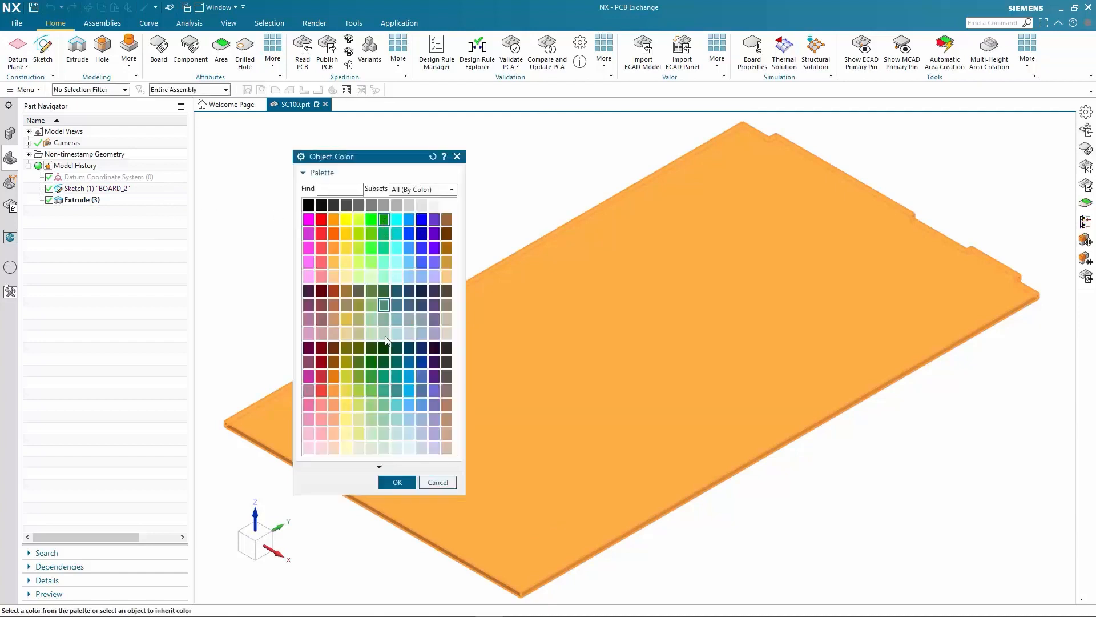
click(398, 482)
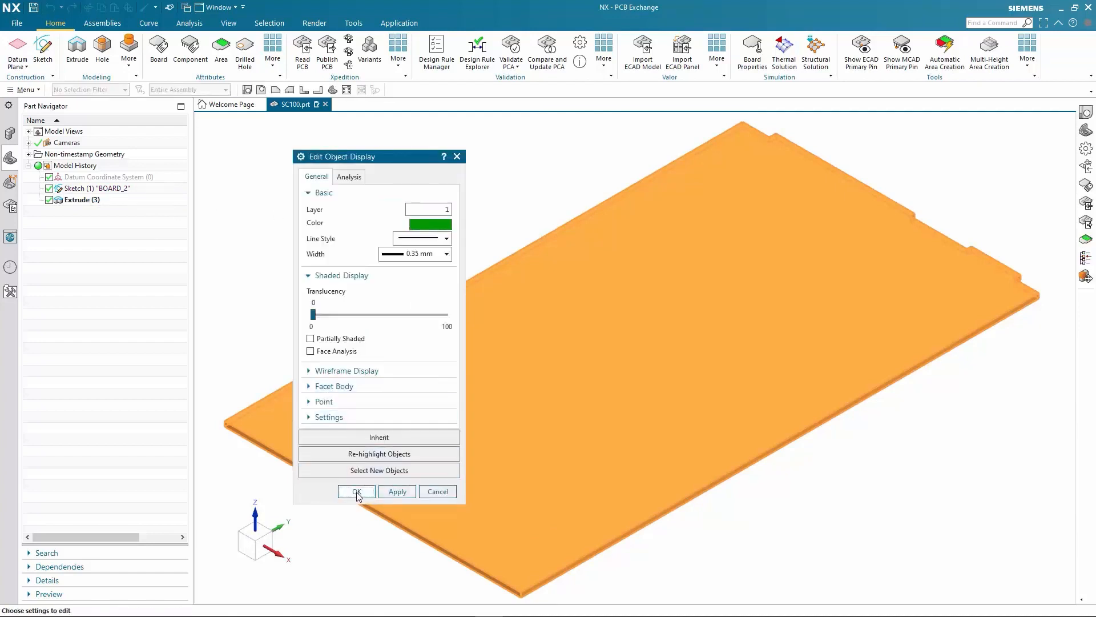
click(357, 491)
Cut four simple 3.25 mm holes, 1.59 mm deep, through the board: two at its upper corners and two left of its centre
key(ctrl+alt+t)
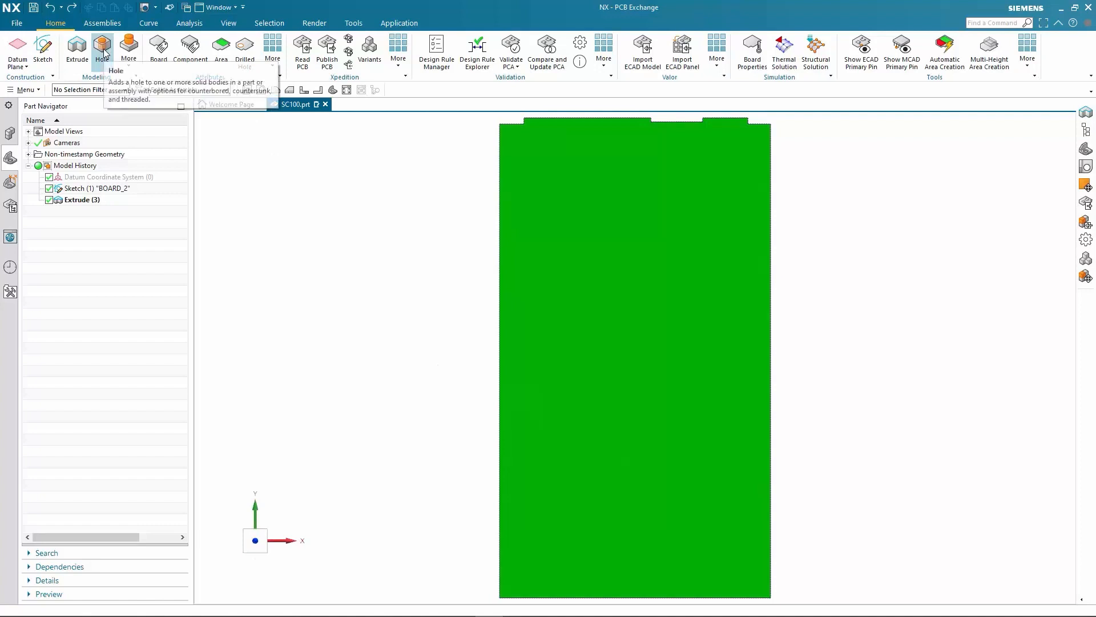
click(103, 51)
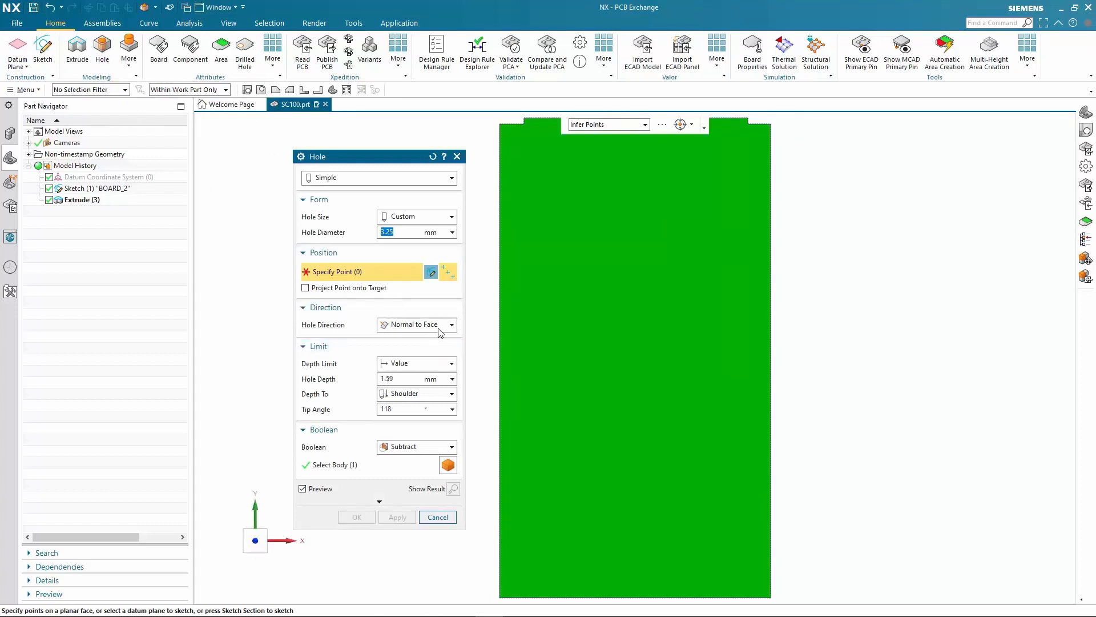
click(510, 134)
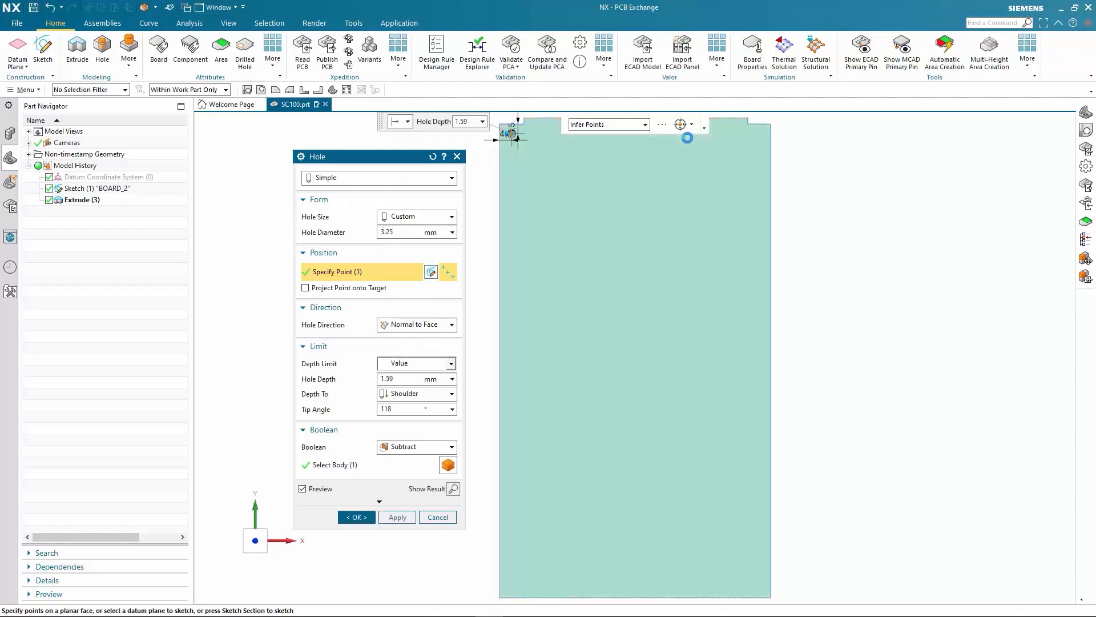
click(760, 134)
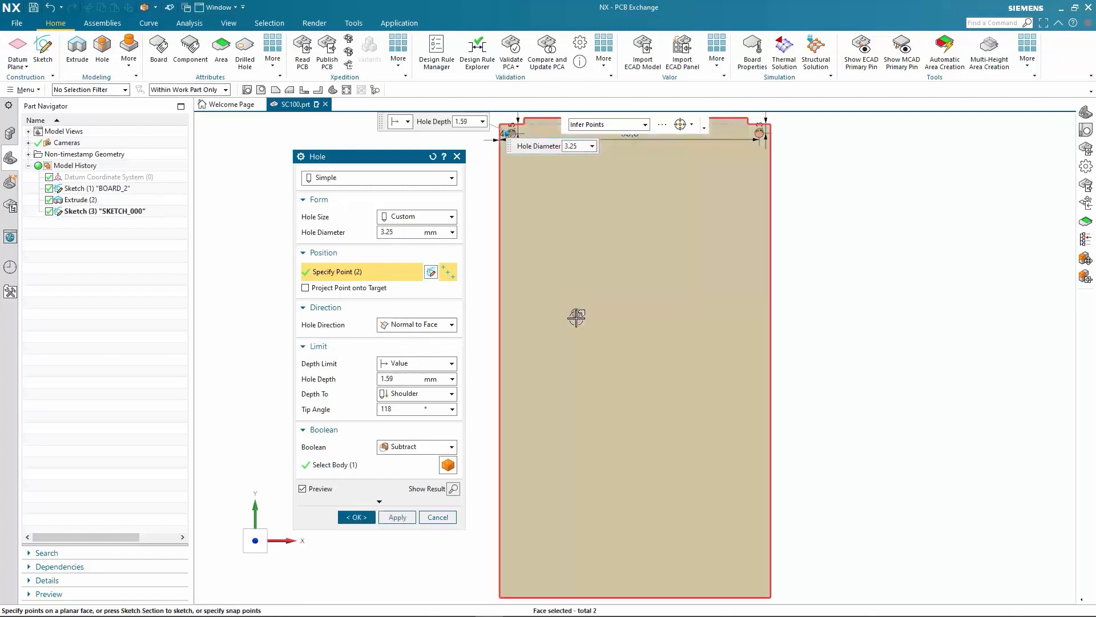
click(578, 331)
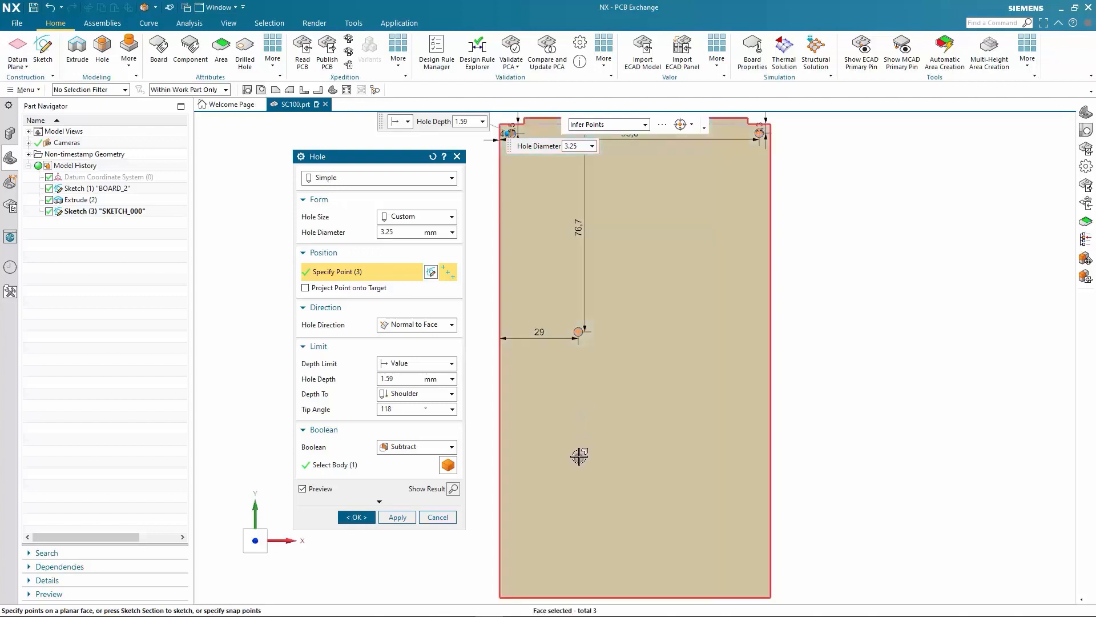
click(580, 455)
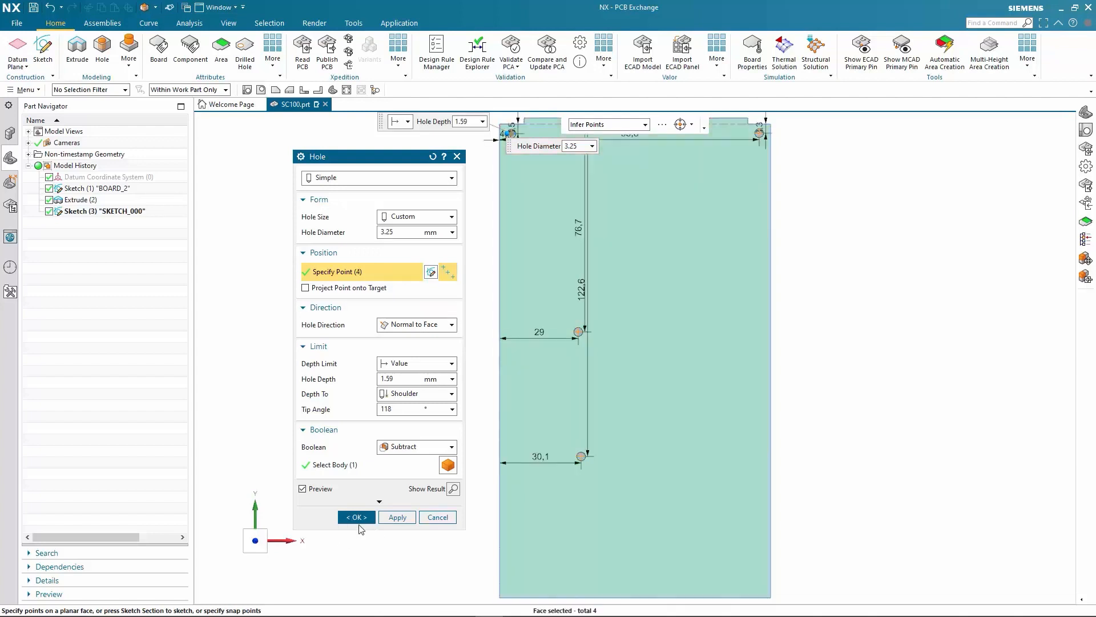
click(358, 518)
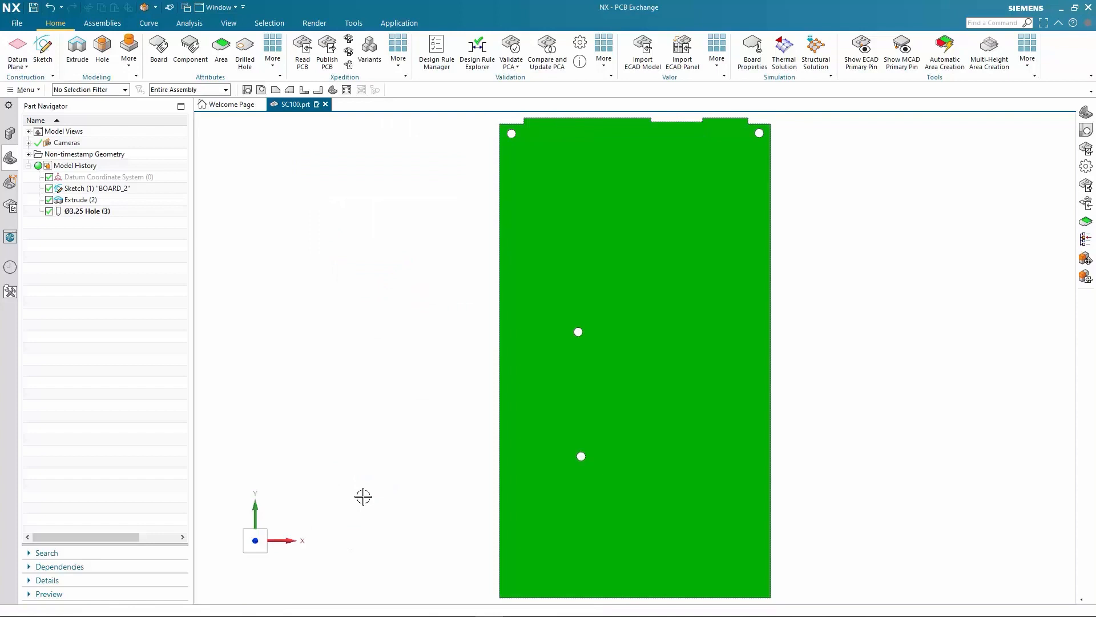
Load 4101-1043.prt from the Library folder as a new component to add to the board assembly
click(96, 25)
click(24, 50)
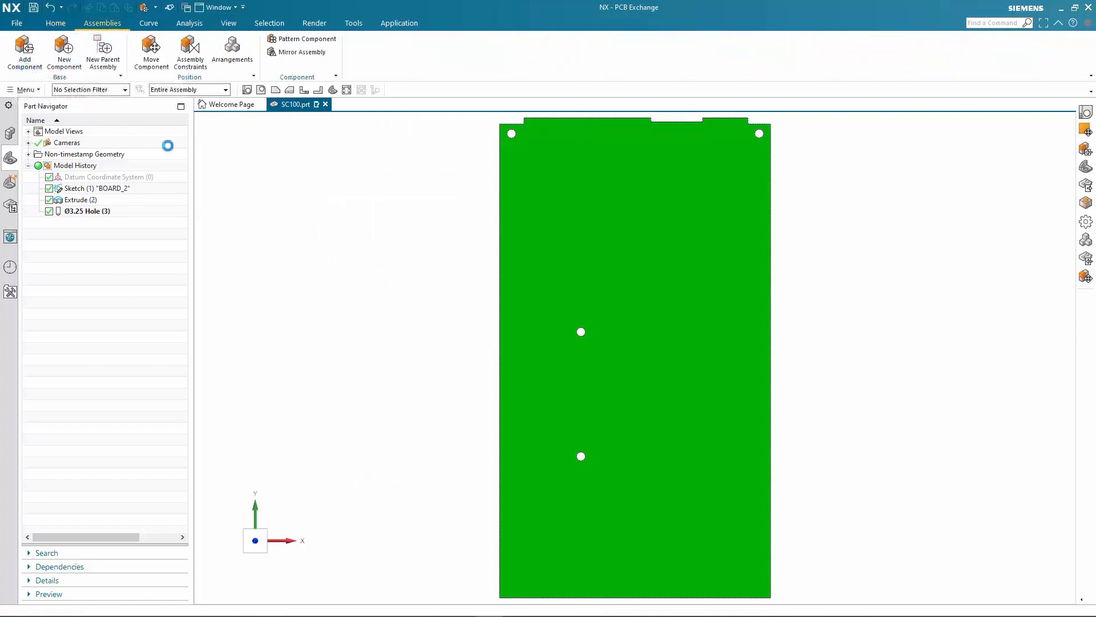
click(242, 288)
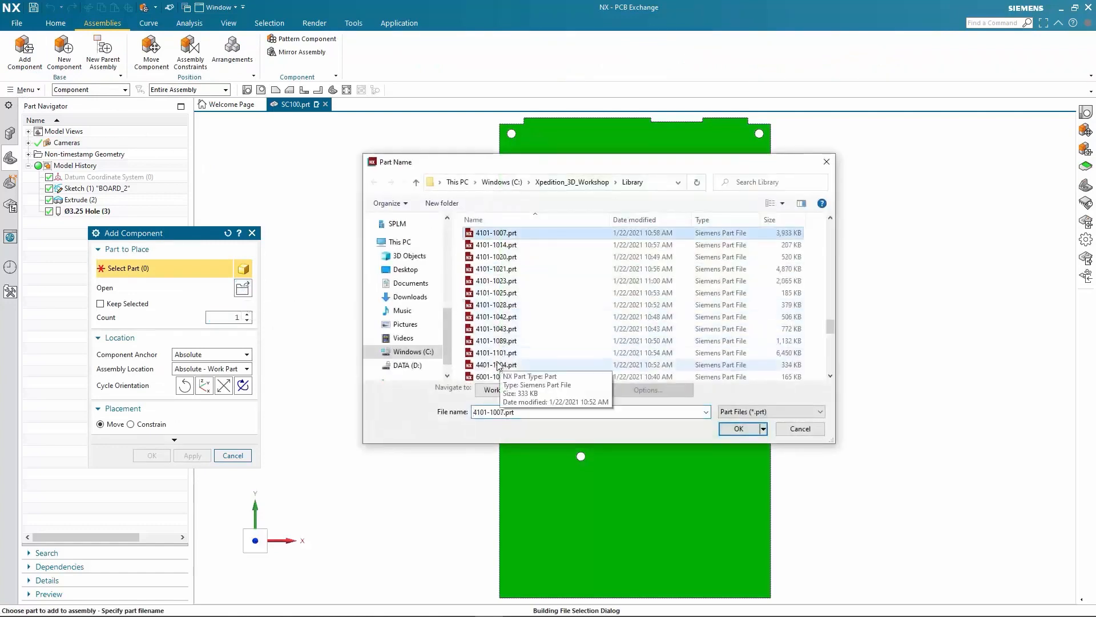
double_click(502, 329)
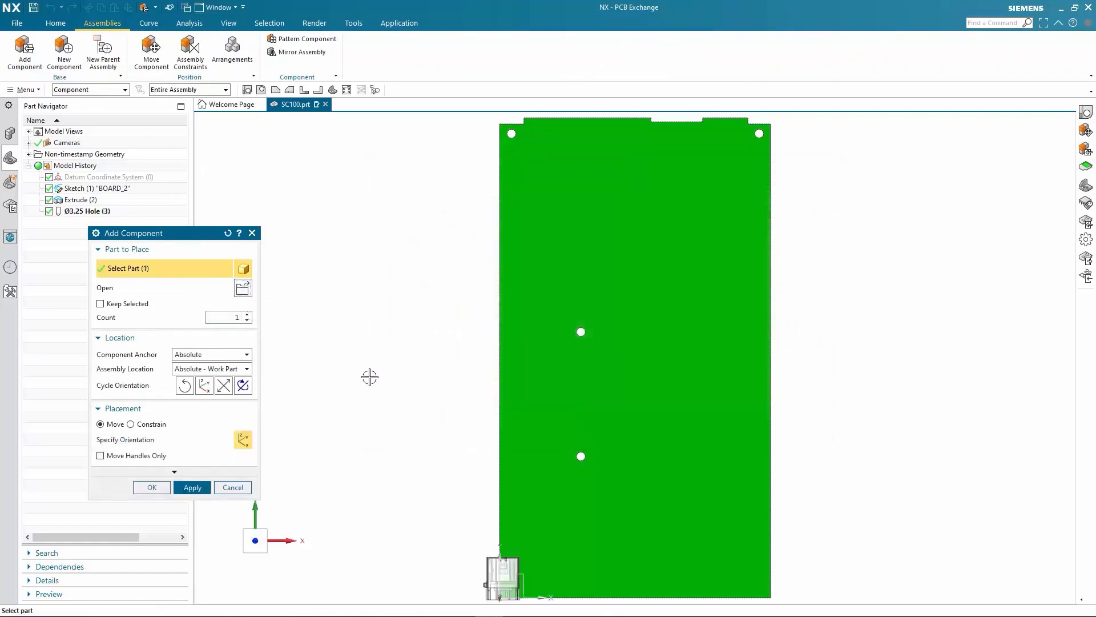
Constrain the connector to the board with Touch/Align between its underside contact face and the board's top face
scroll(409, 328, down, 2)
scroll(543, 545, up, 5)
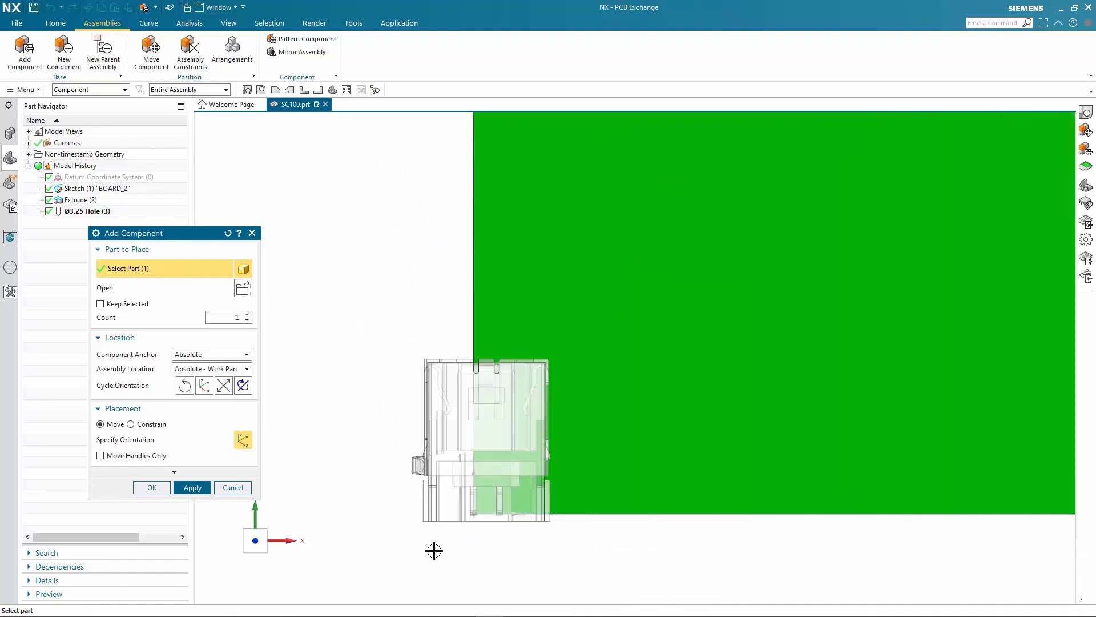
middle_drag(403, 543, 422, 406)
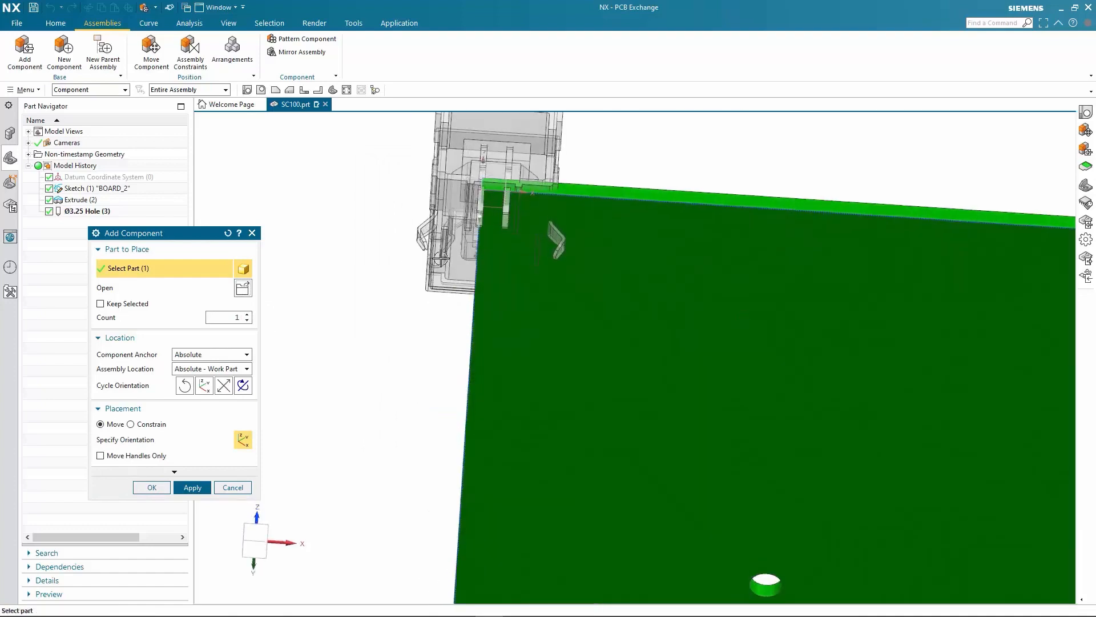
click(131, 425)
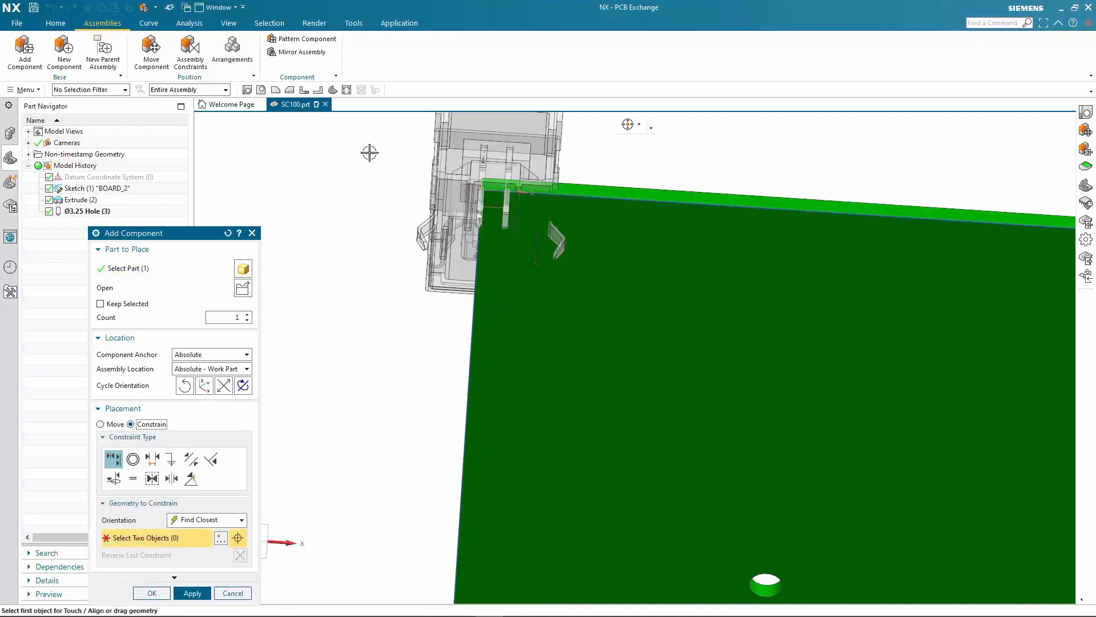
scroll(657, 303, up, 5)
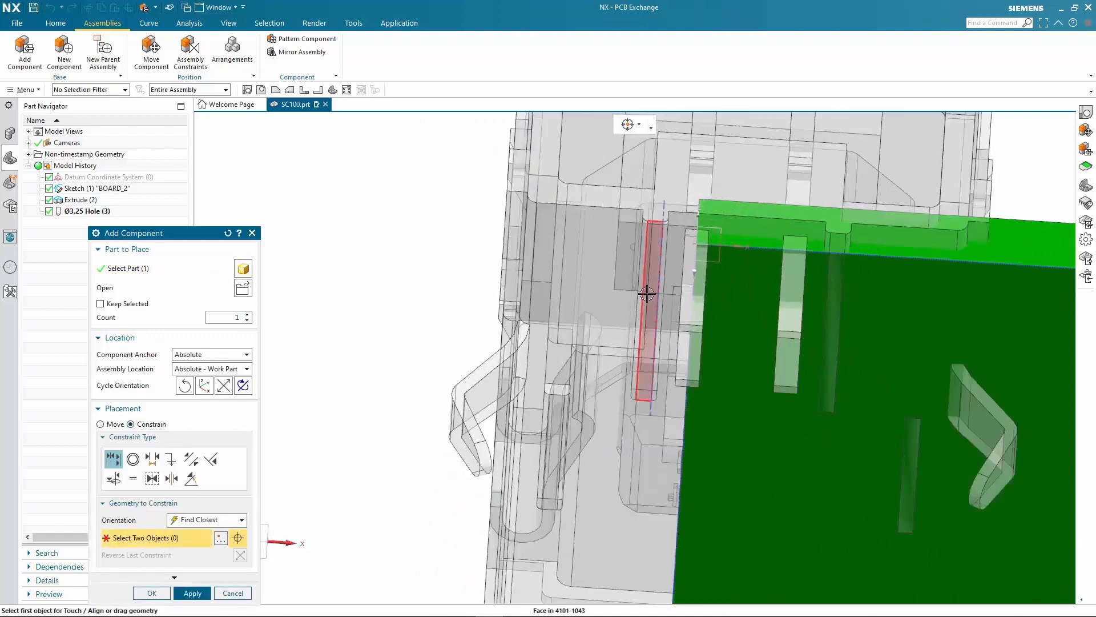
click(647, 295)
scroll(647, 296, down, 5)
middle_drag(509, 232, 499, 342)
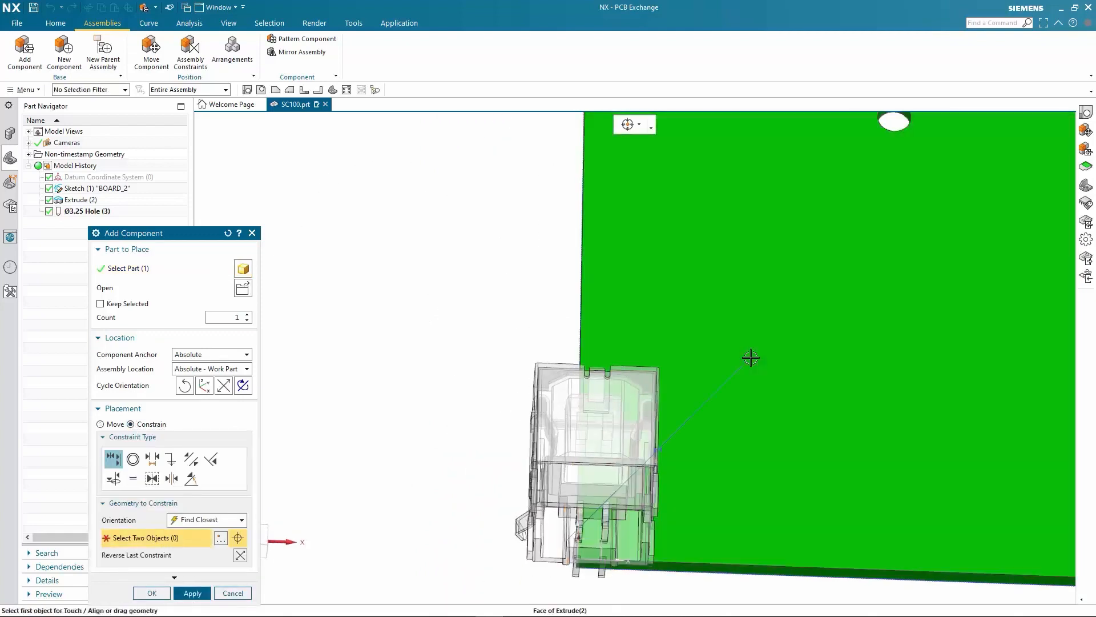
click(747, 366)
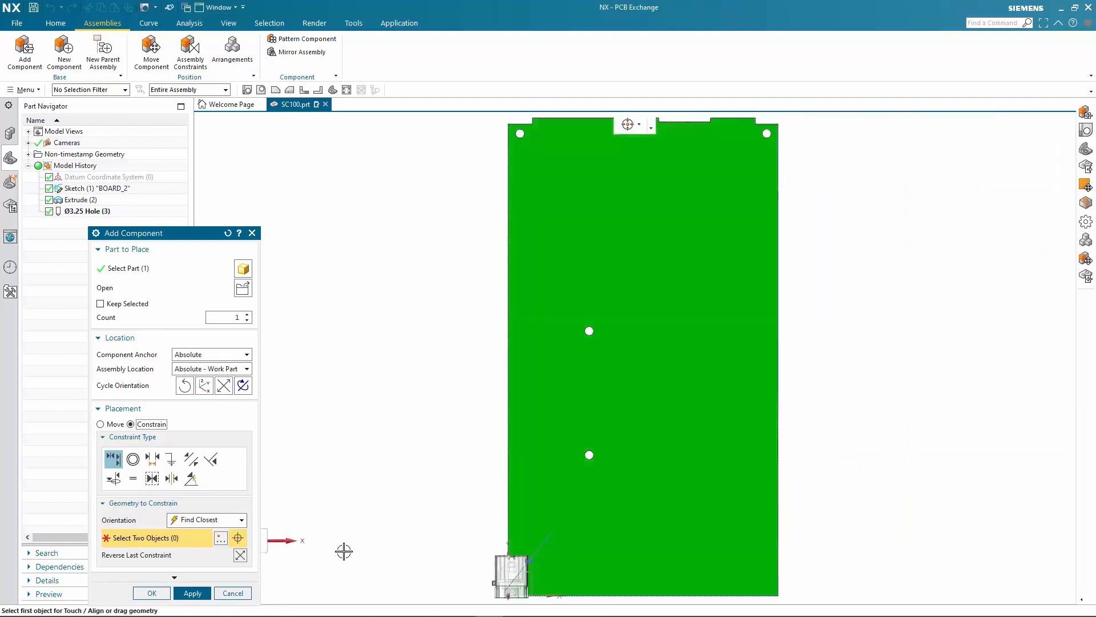
Rotate the connector 180° and place it overhanging the board's upper edge beside the upper-left hole, at about X 16.9, Y 170.9 mm
click(100, 424)
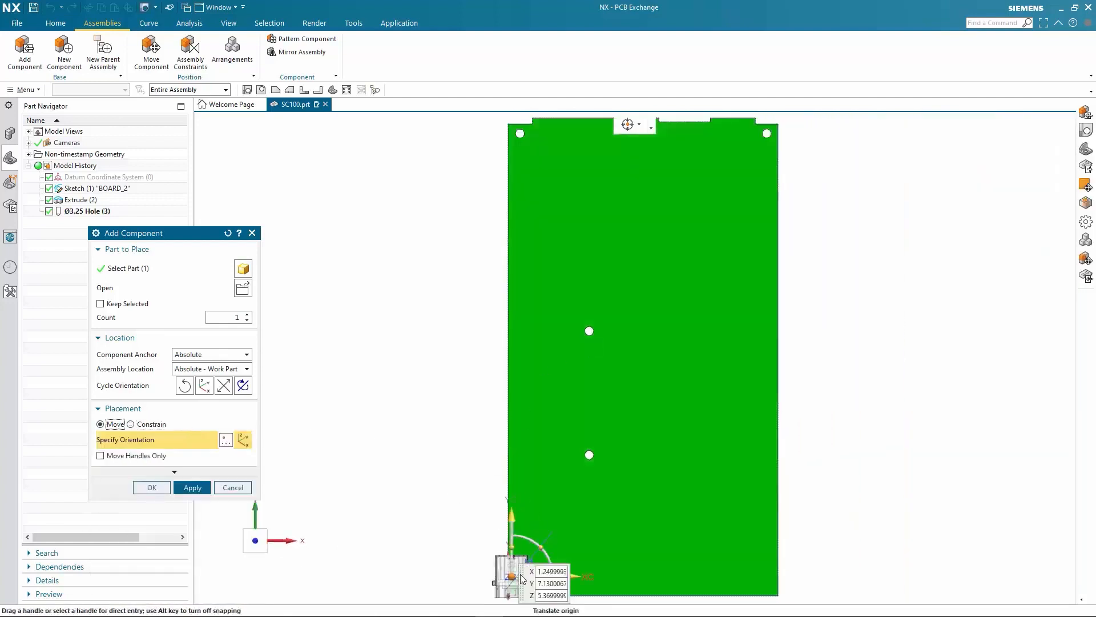
drag(508, 577, 553, 176)
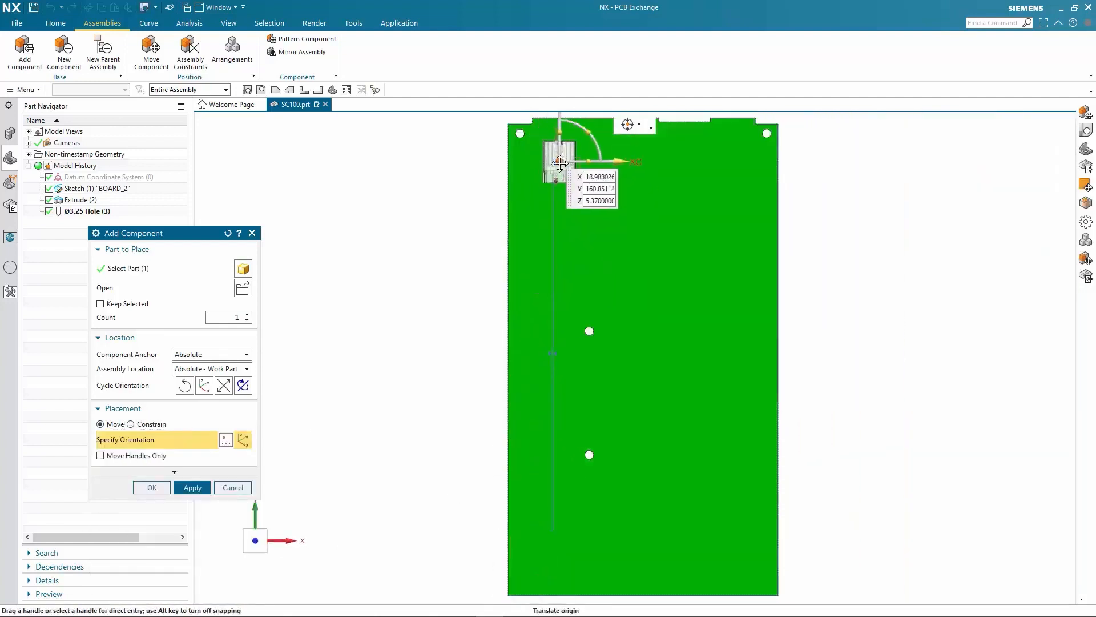
drag(587, 139, 519, 221)
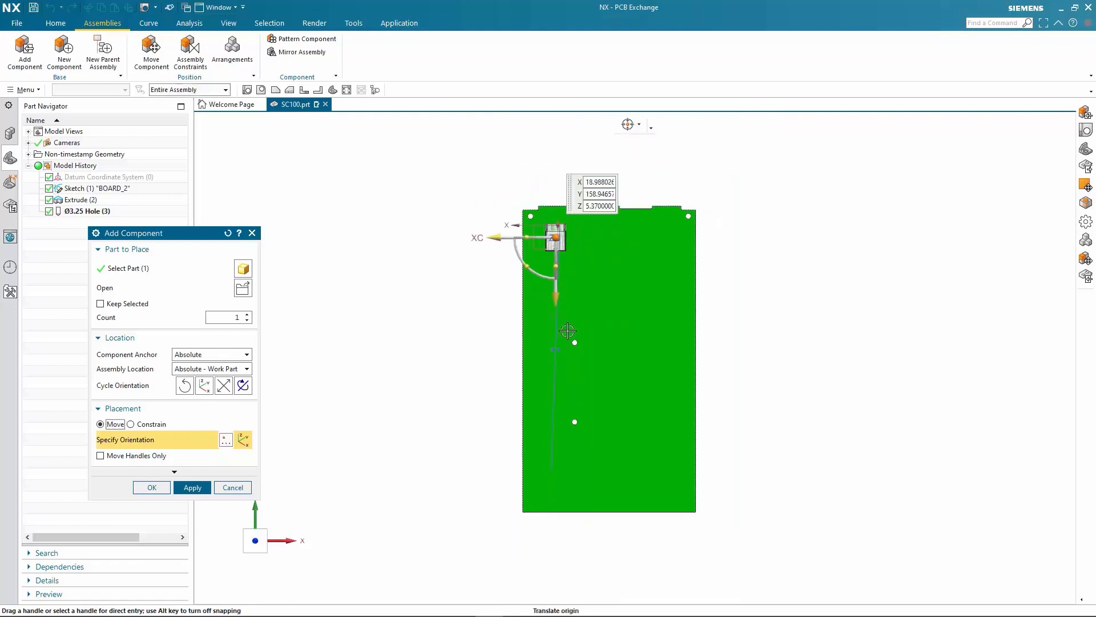
scroll(565, 188, up, 5)
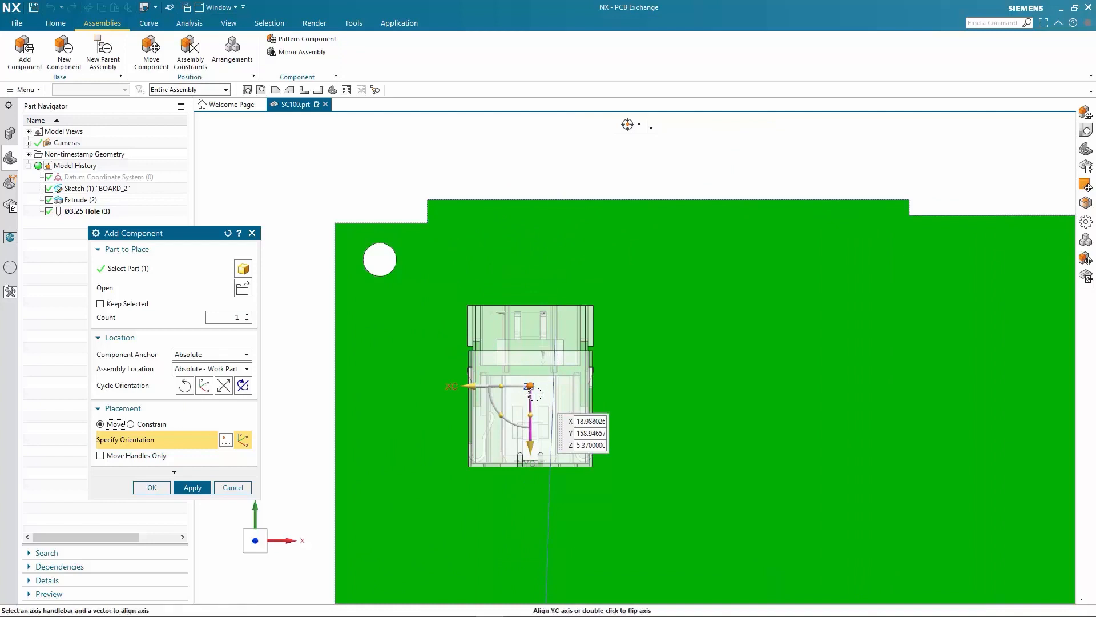
drag(530, 386, 509, 264)
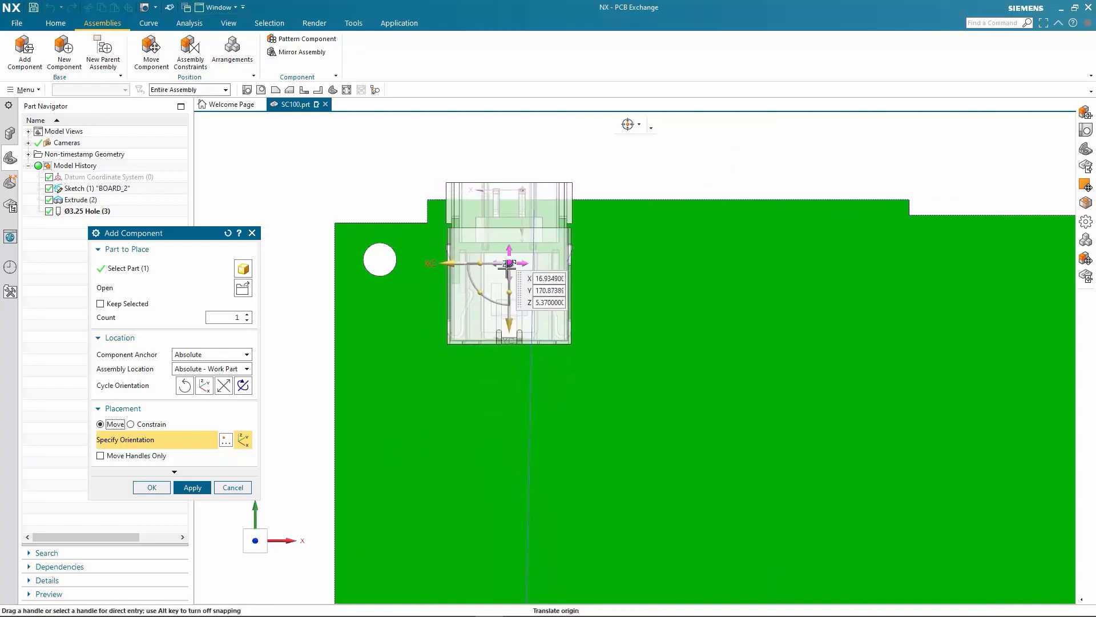
click(137, 484)
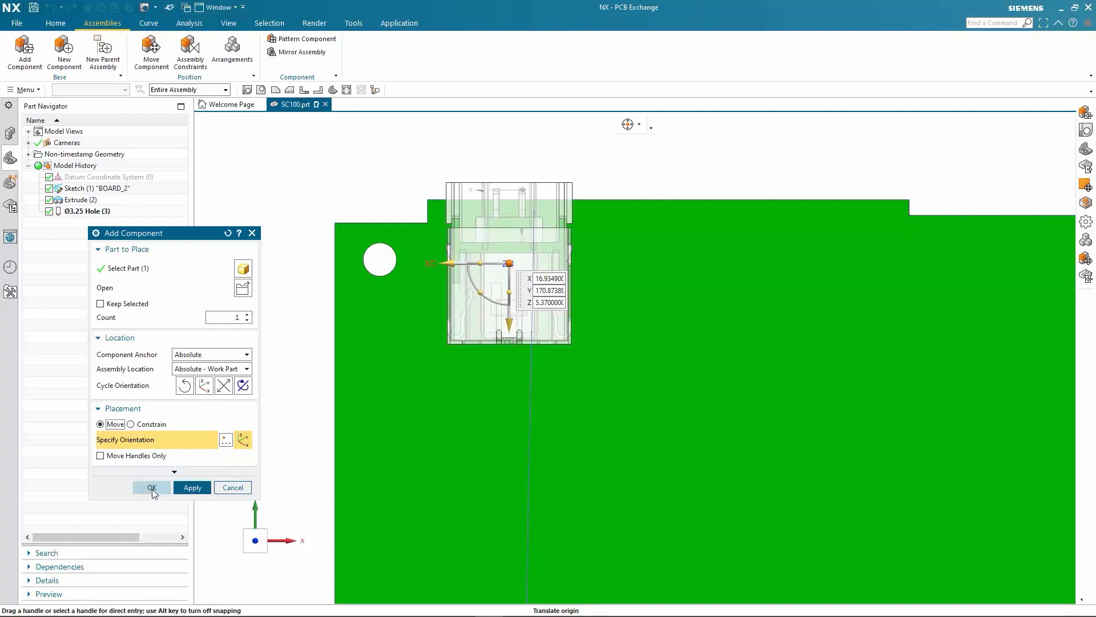
scroll(260, 309, down, 2)
key(ctrl+f)
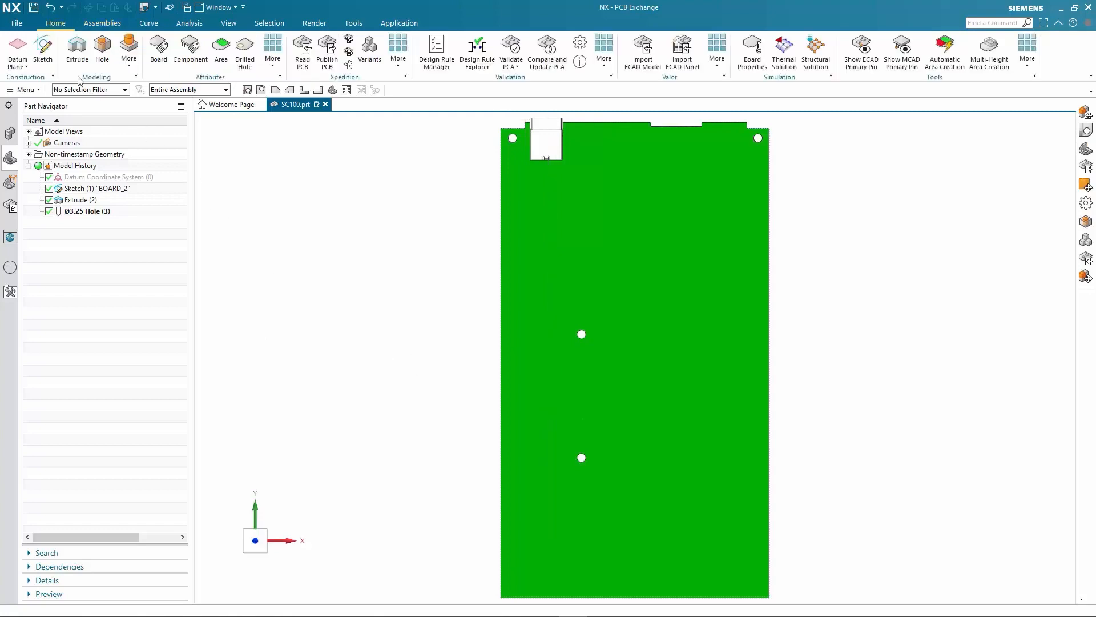
Start a sketch on the board's top face and draw a rectangle about 9 by 11.1 mm from the upper-left corner around the hole
click(42, 50)
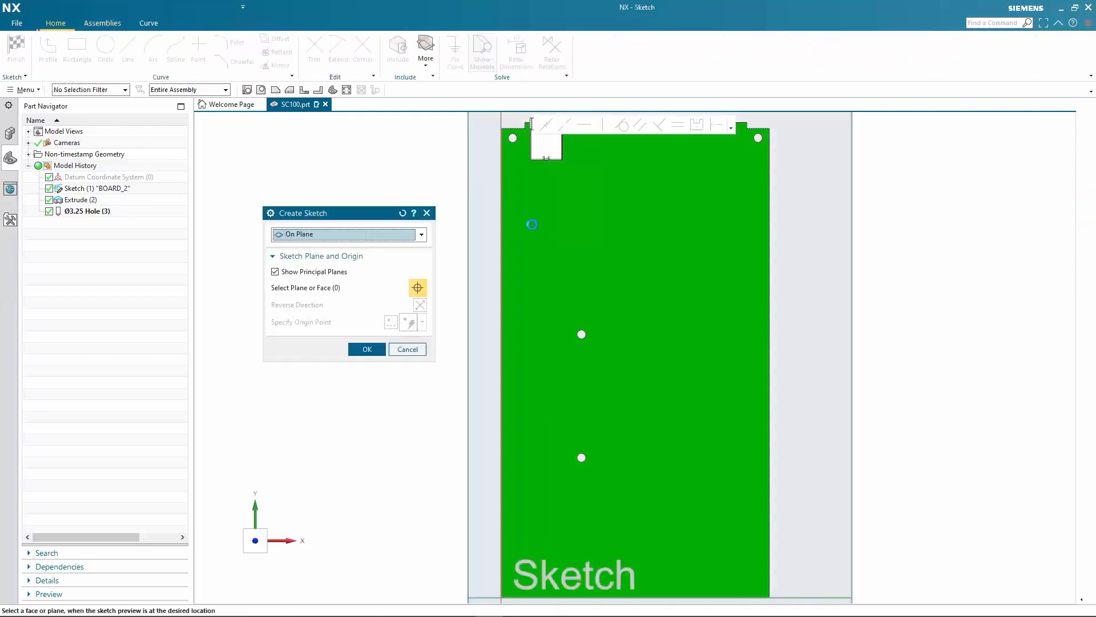
click(646, 258)
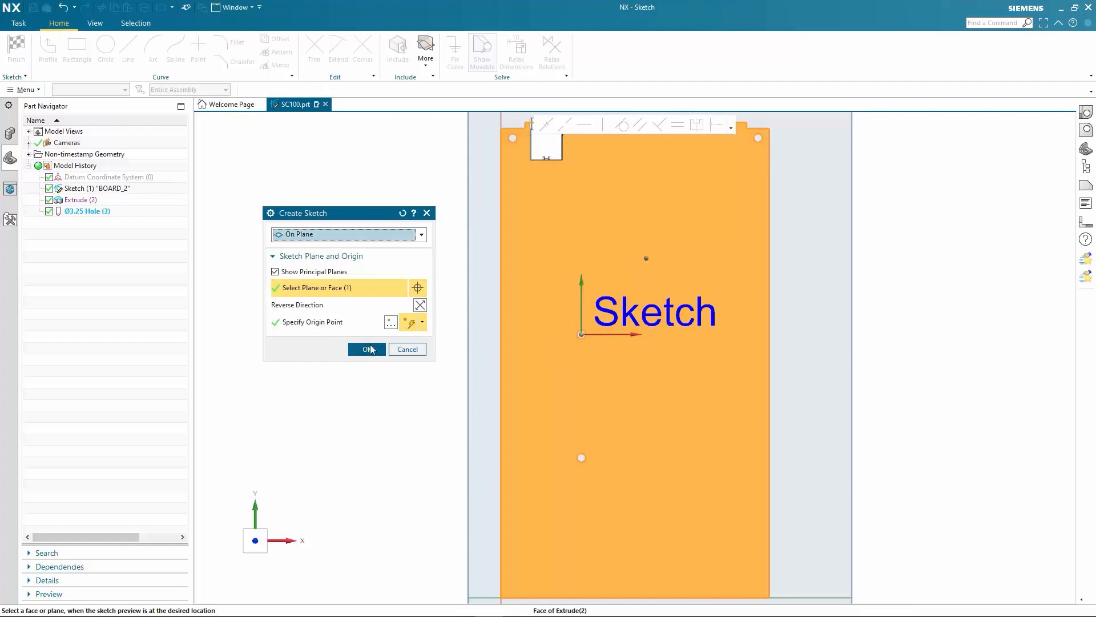
click(367, 349)
scroll(504, 117, down, 8)
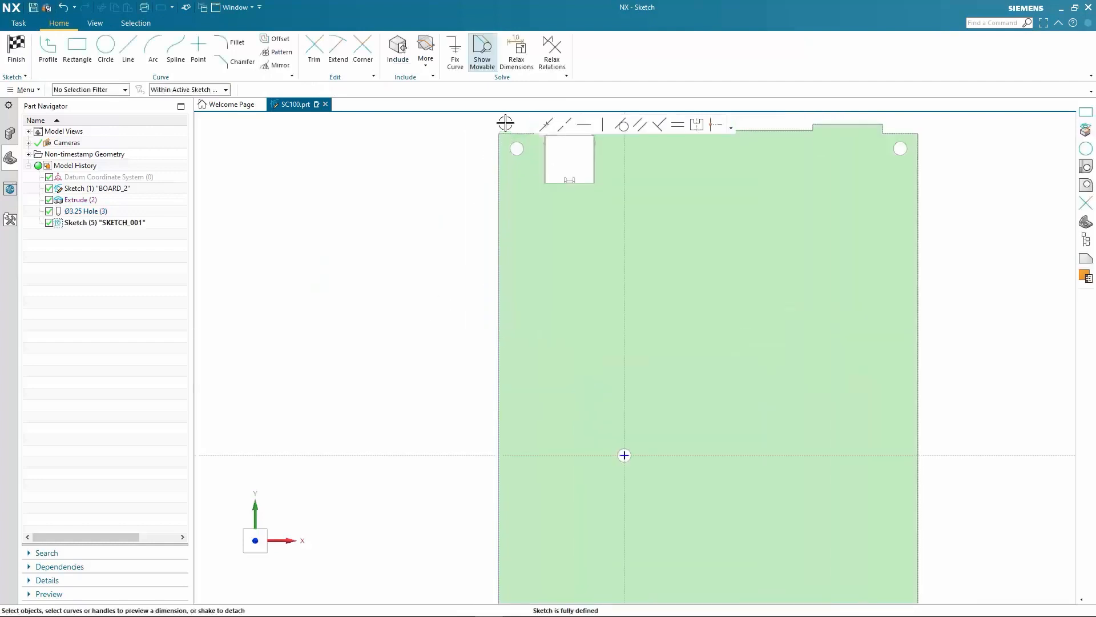
click(77, 49)
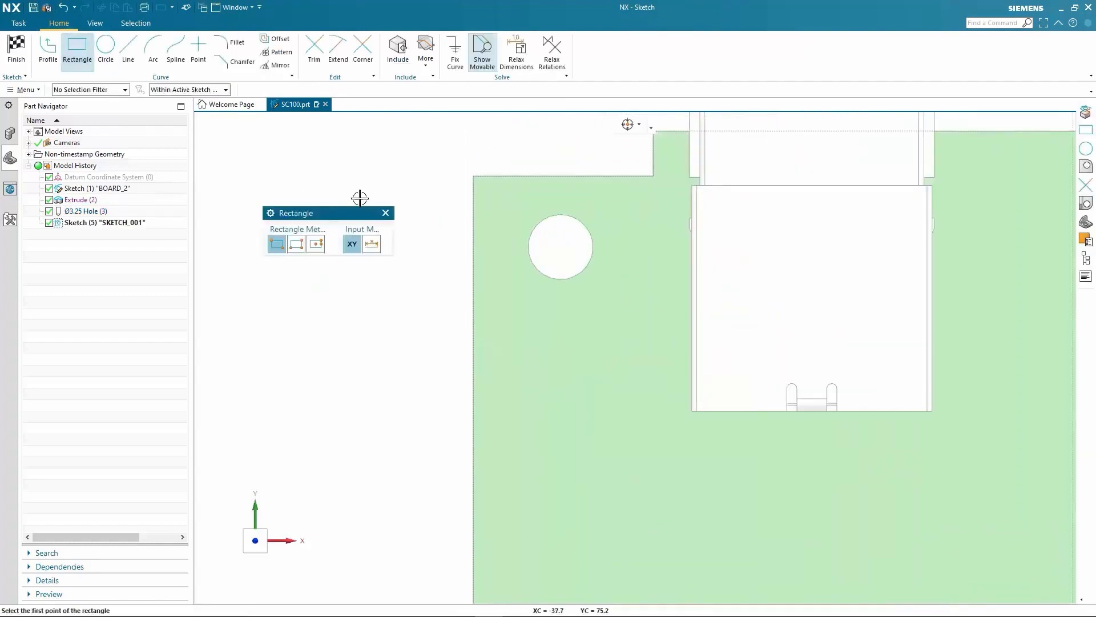
click(473, 176)
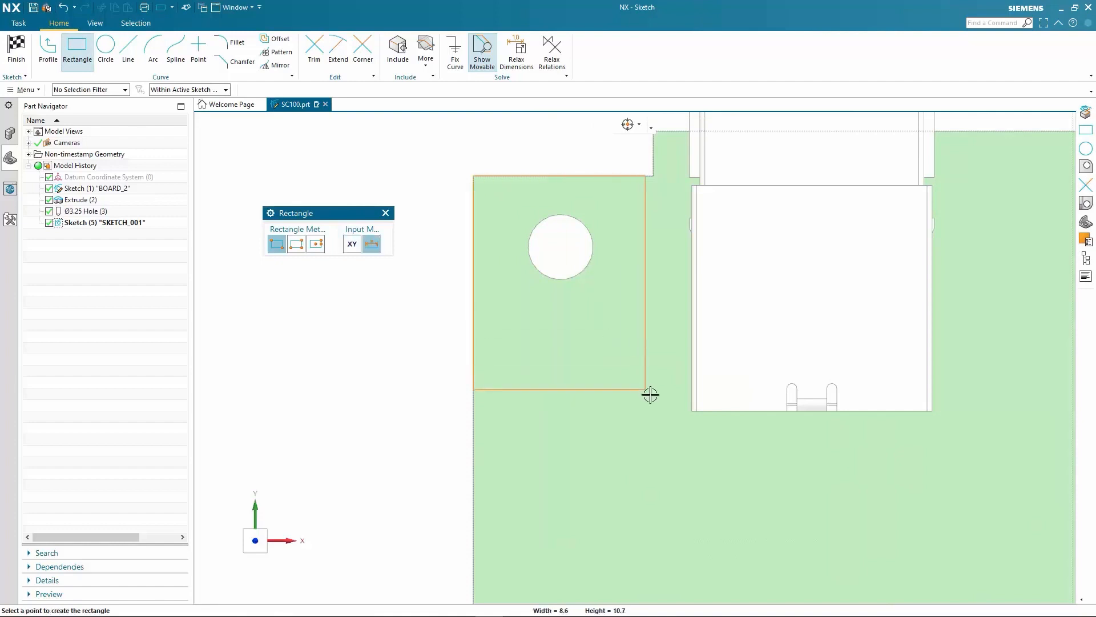
click(654, 398)
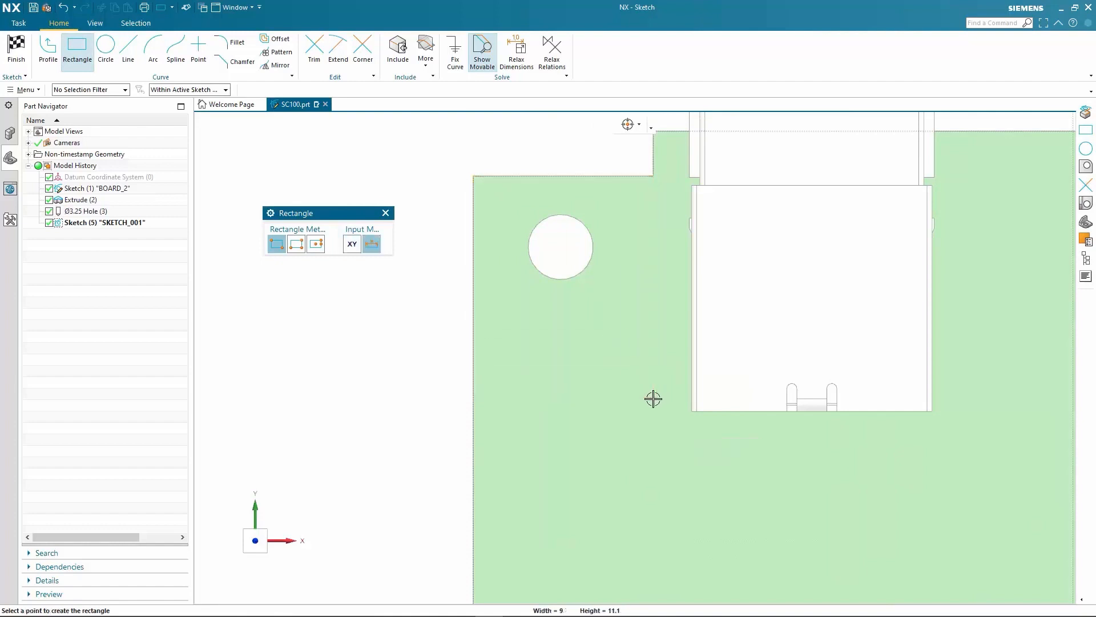
Finish the area sketch and assign board attributes to the extruded board body with MCAD as owner
click(16, 50)
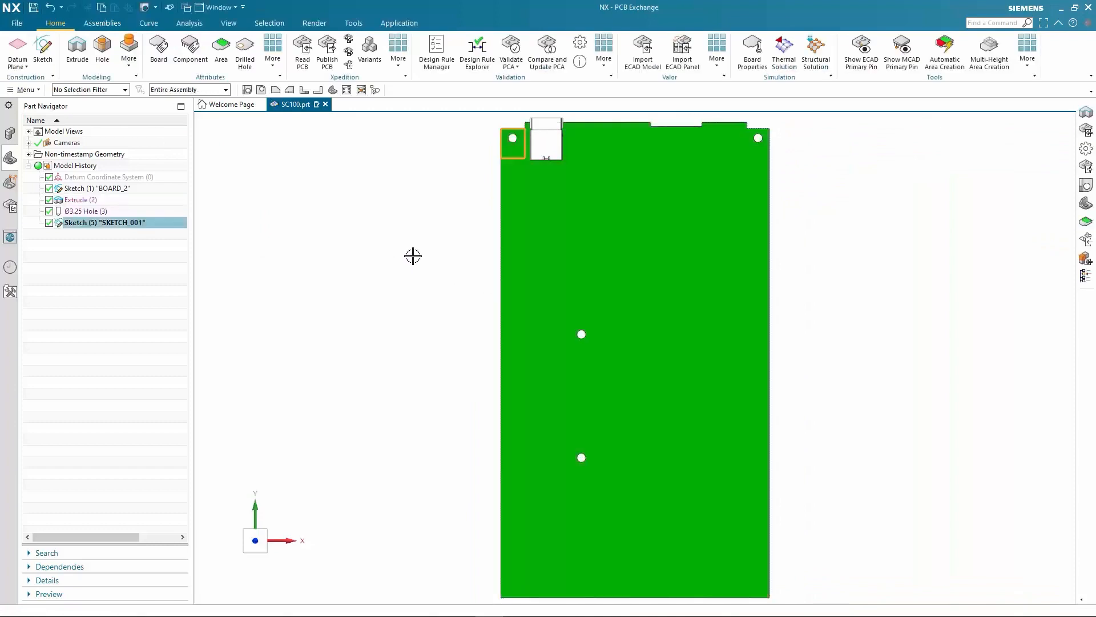
click(81, 199)
click(159, 49)
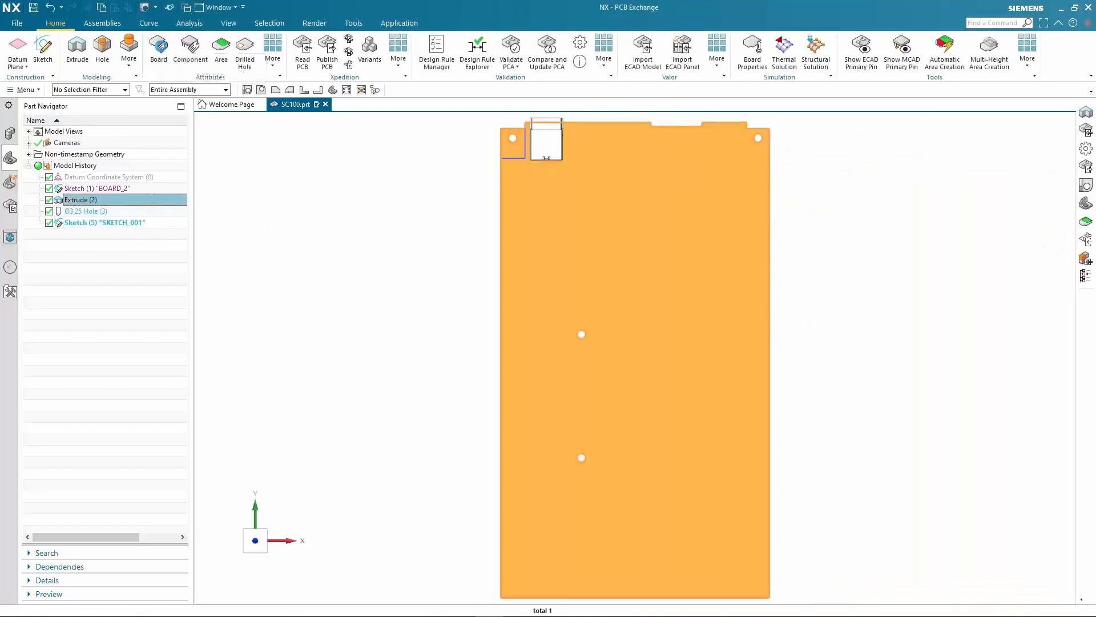
click(370, 247)
click(374, 268)
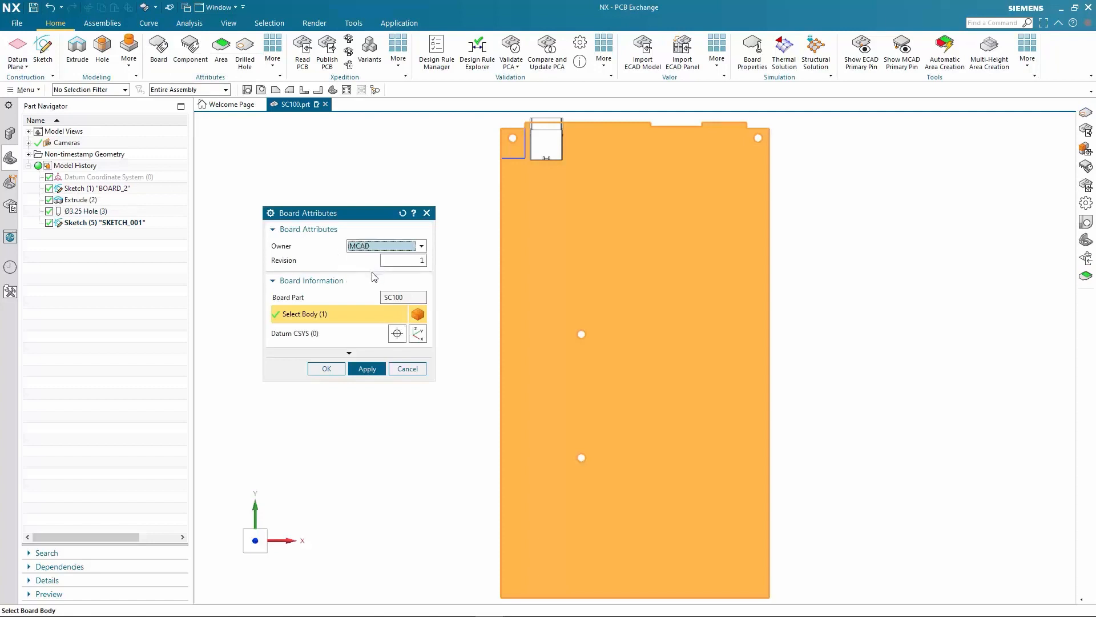
click(339, 368)
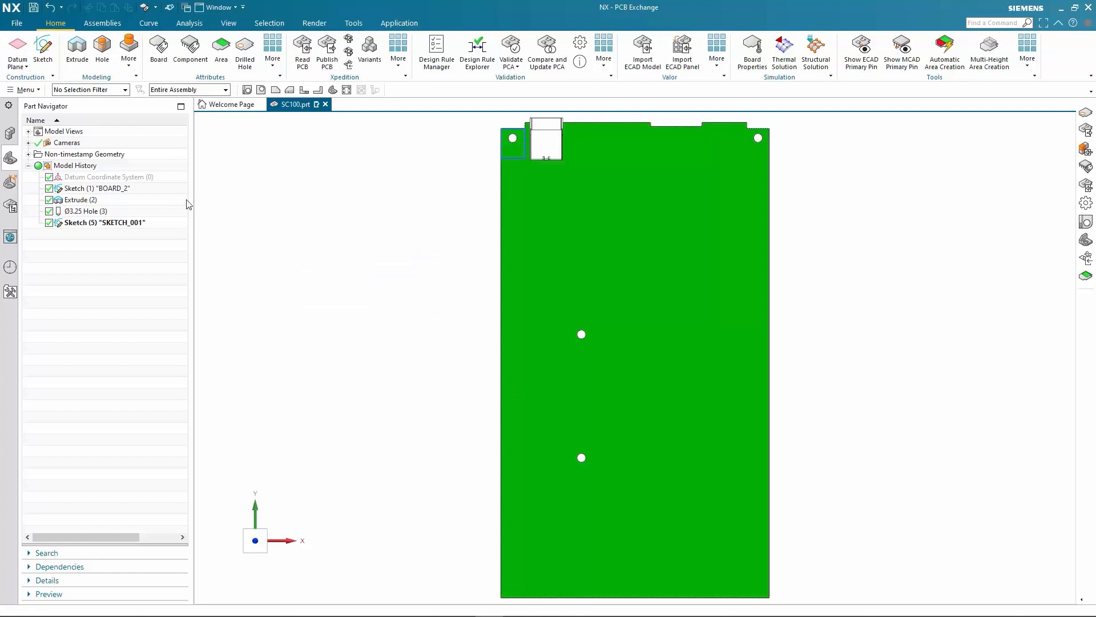
Assign component attributes to the 4101-1043 connector: Placed, package name 4101-1043, reference designator J4001
click(12, 132)
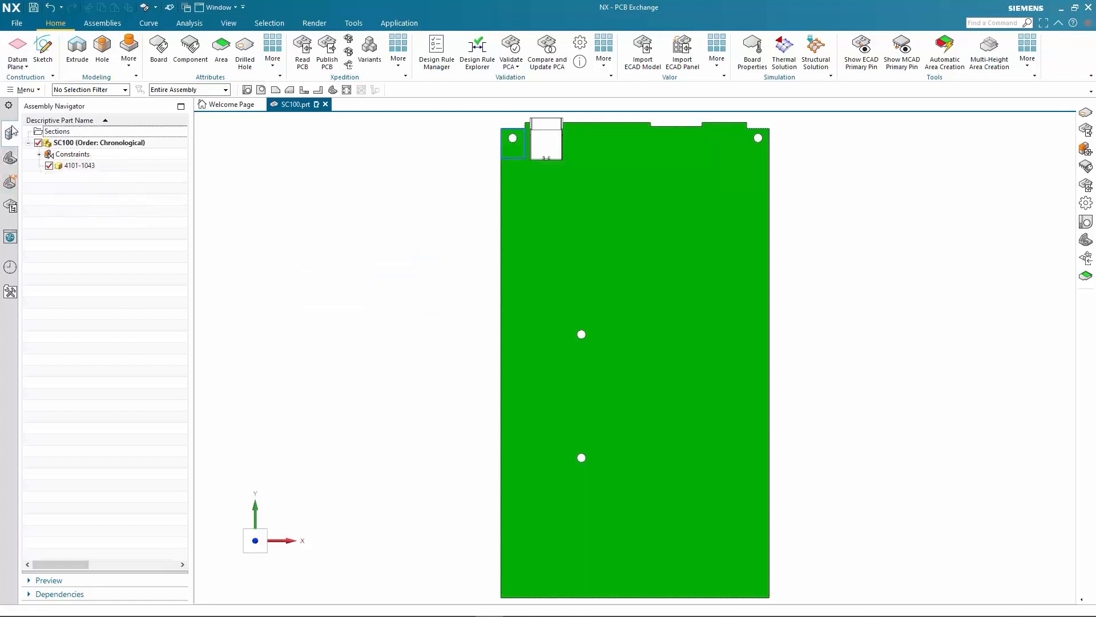
click(83, 166)
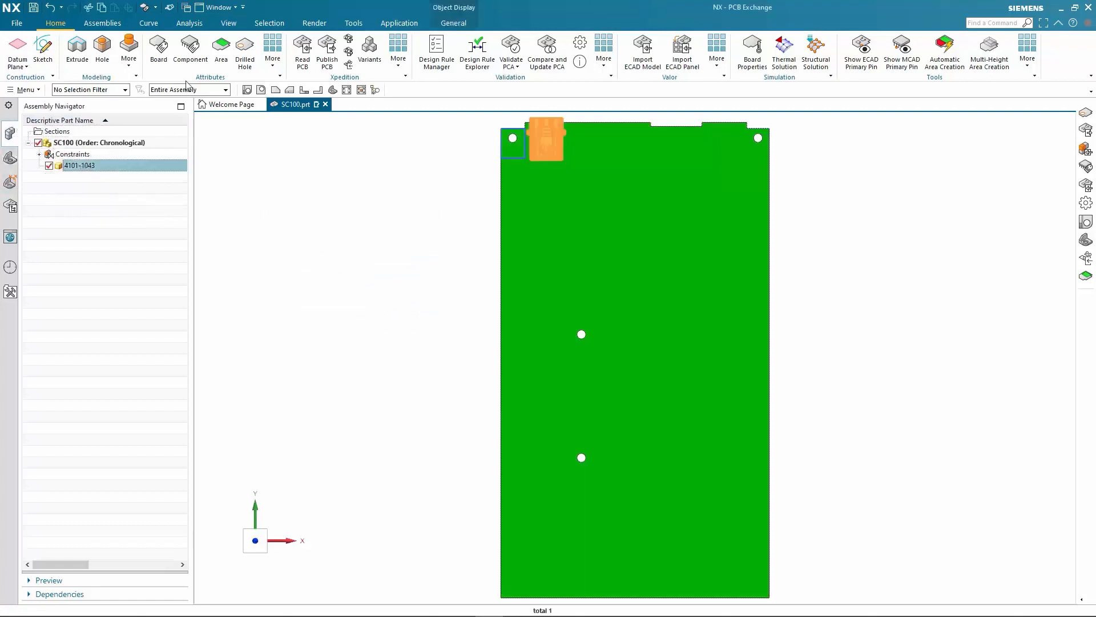
click(189, 47)
text(4101-1043)
click(415, 329)
text(J4)
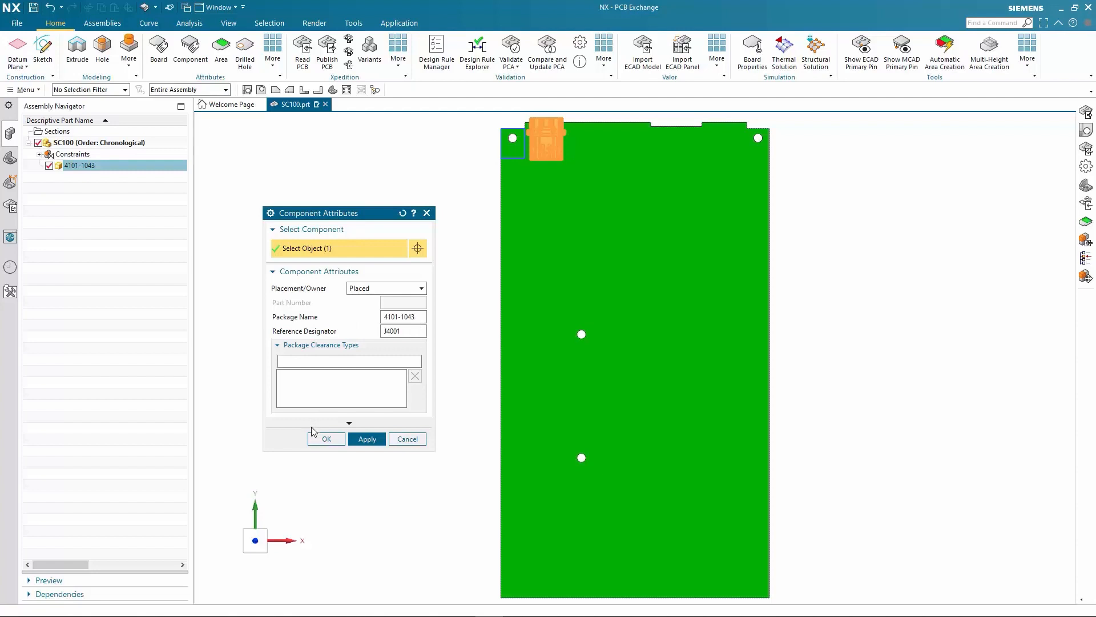
click(324, 440)
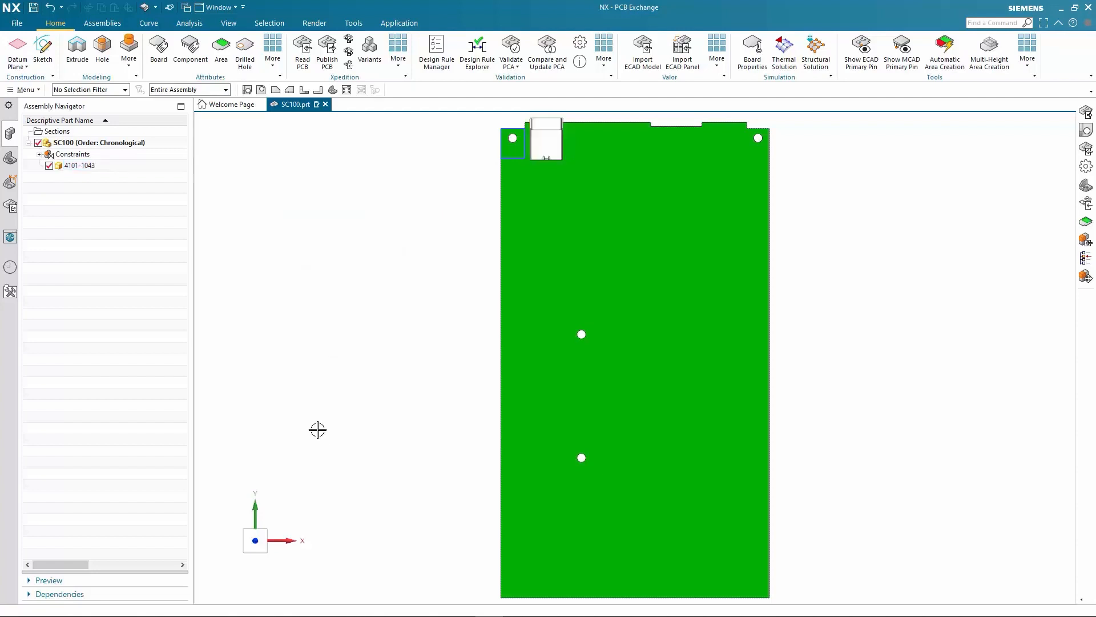
Assign drilled hole attributes to the 3.25 mm holes as Mounting type with Non Plated Thru plating, associated with the board
click(11, 160)
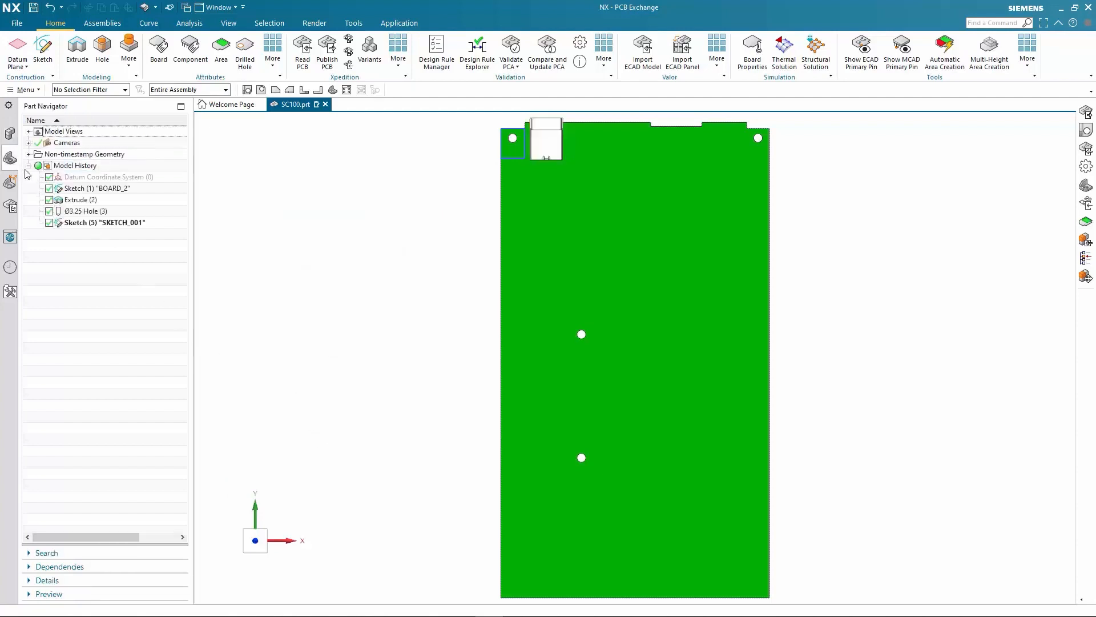
click(80, 211)
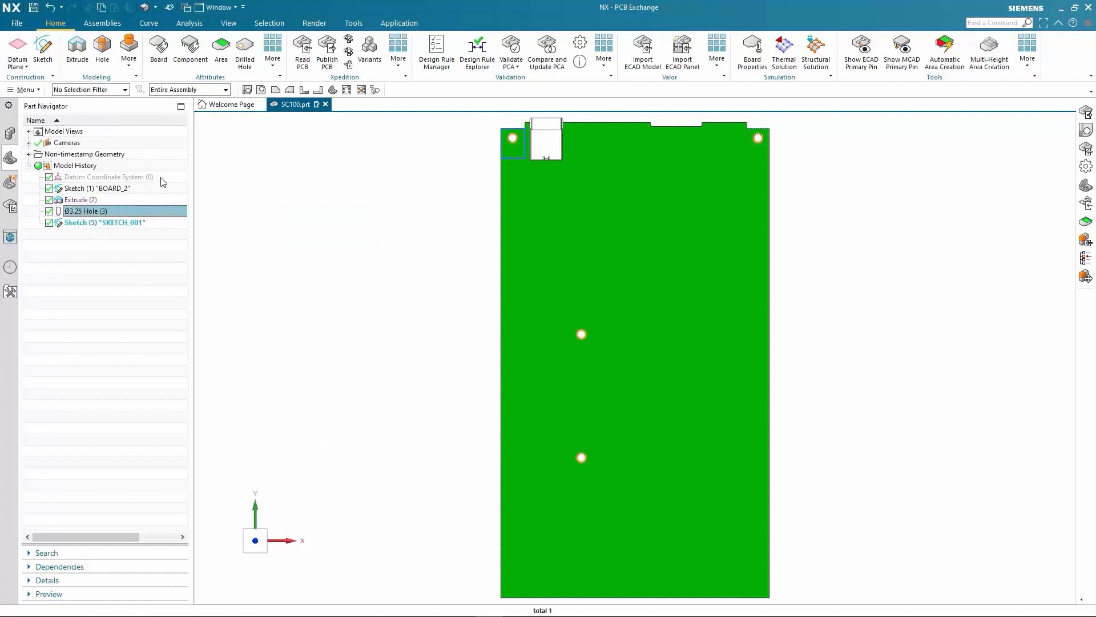
click(245, 50)
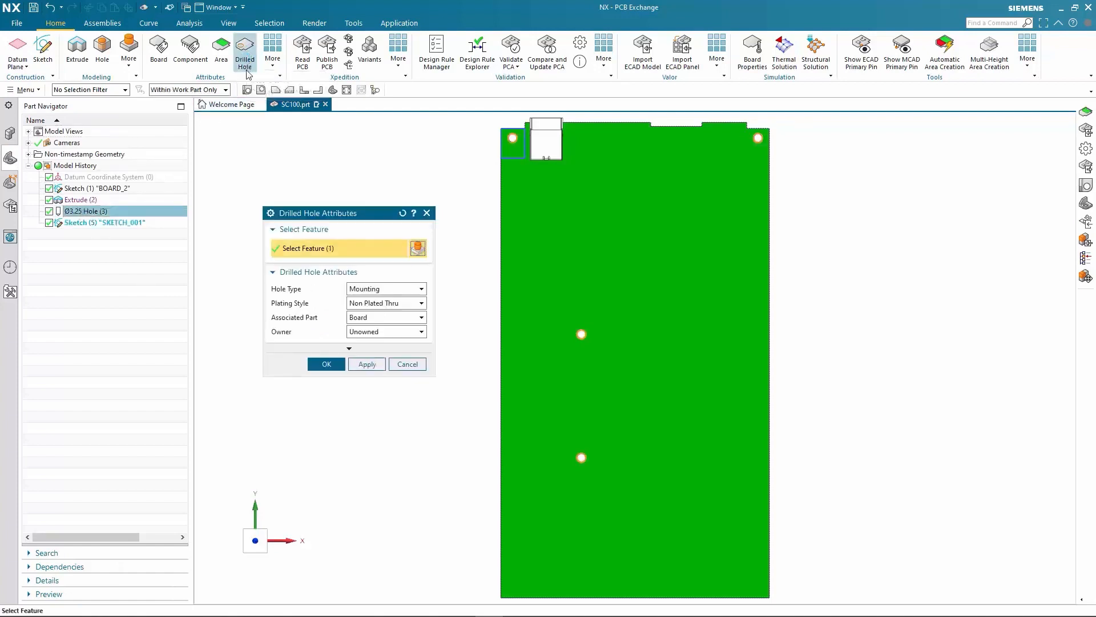
click(372, 304)
click(371, 307)
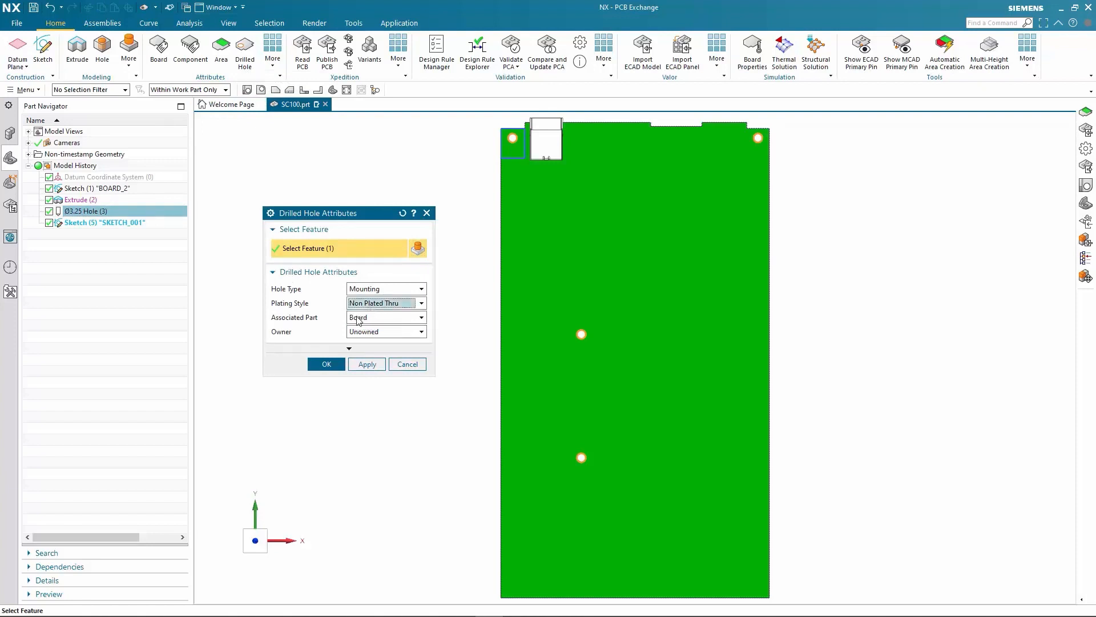
click(337, 366)
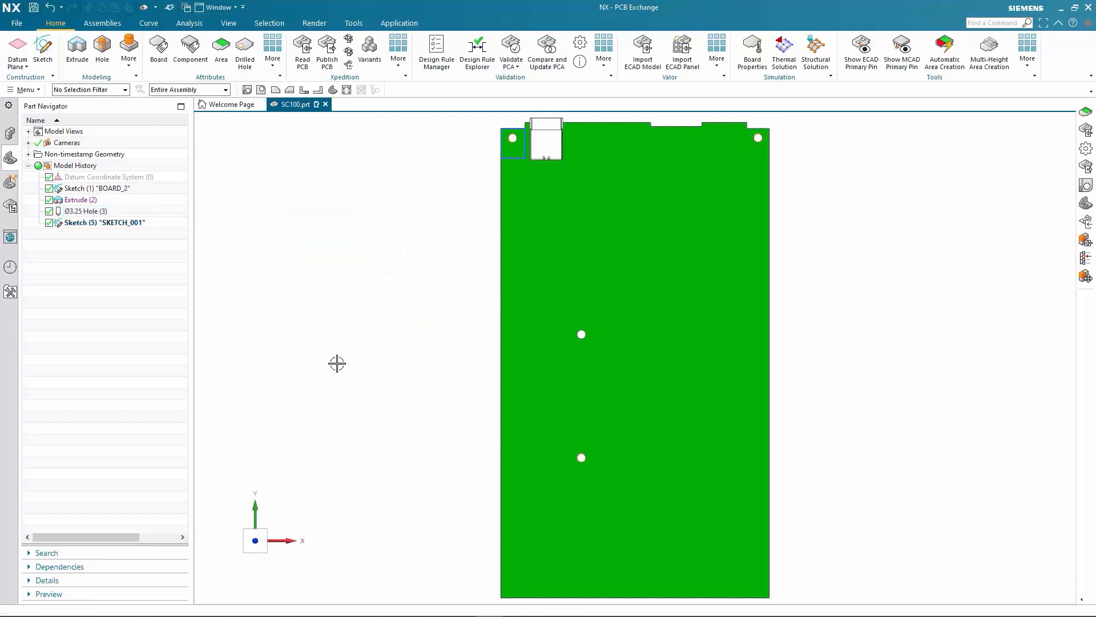
Assign area attributes to the corner rectangle sketch: type Obstruct, subtype Placement, height 1 mm
click(105, 224)
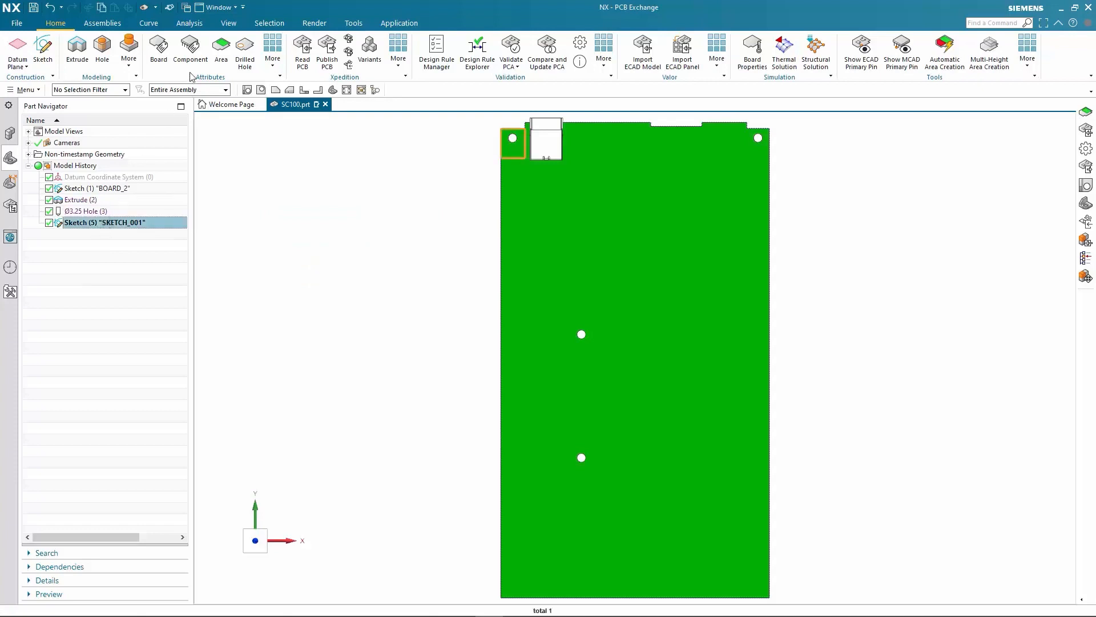
click(221, 47)
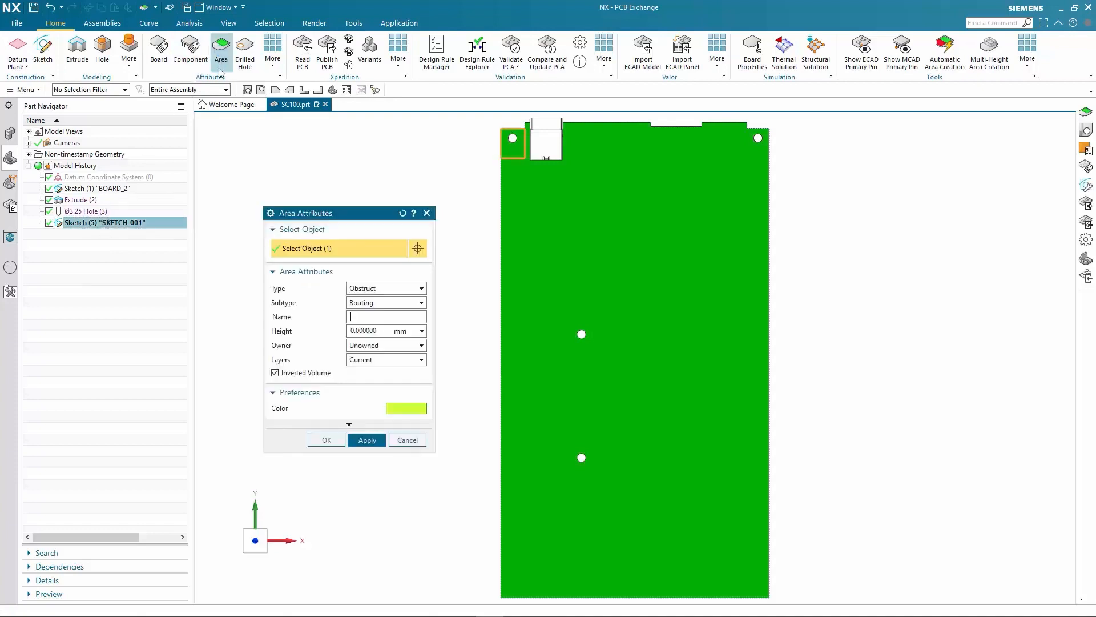
click(391, 292)
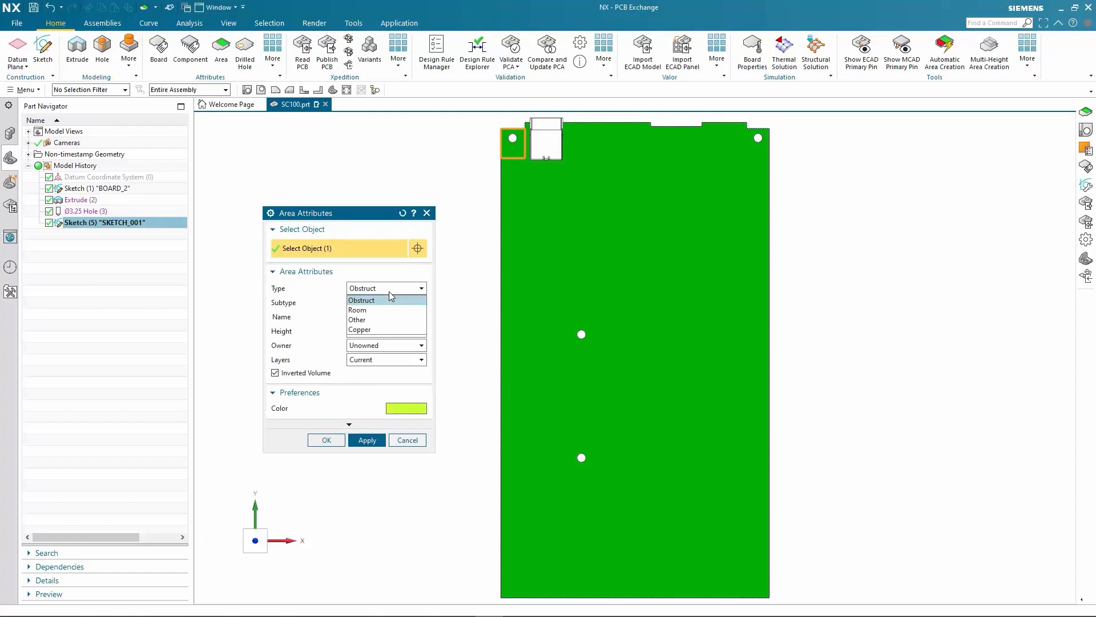
click(390, 298)
click(381, 306)
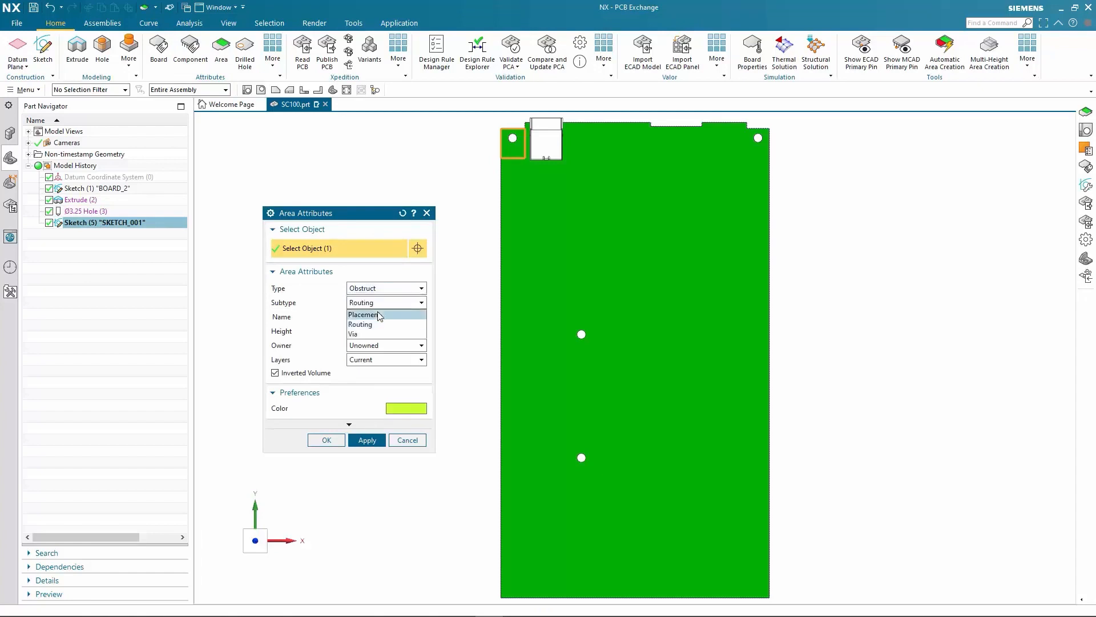
click(380, 315)
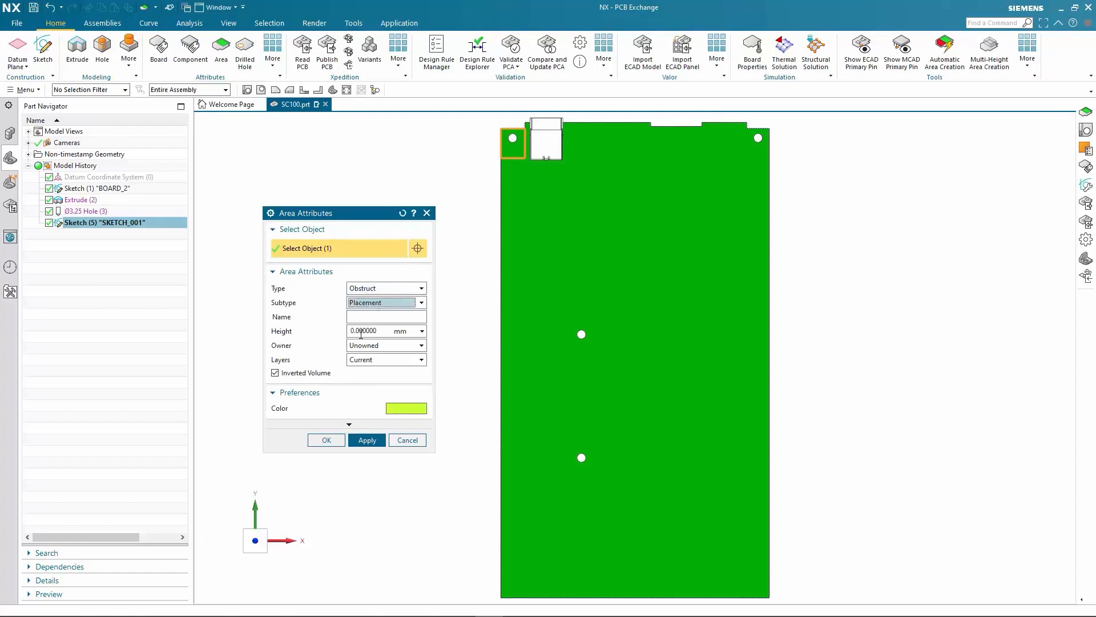
click(354, 331)
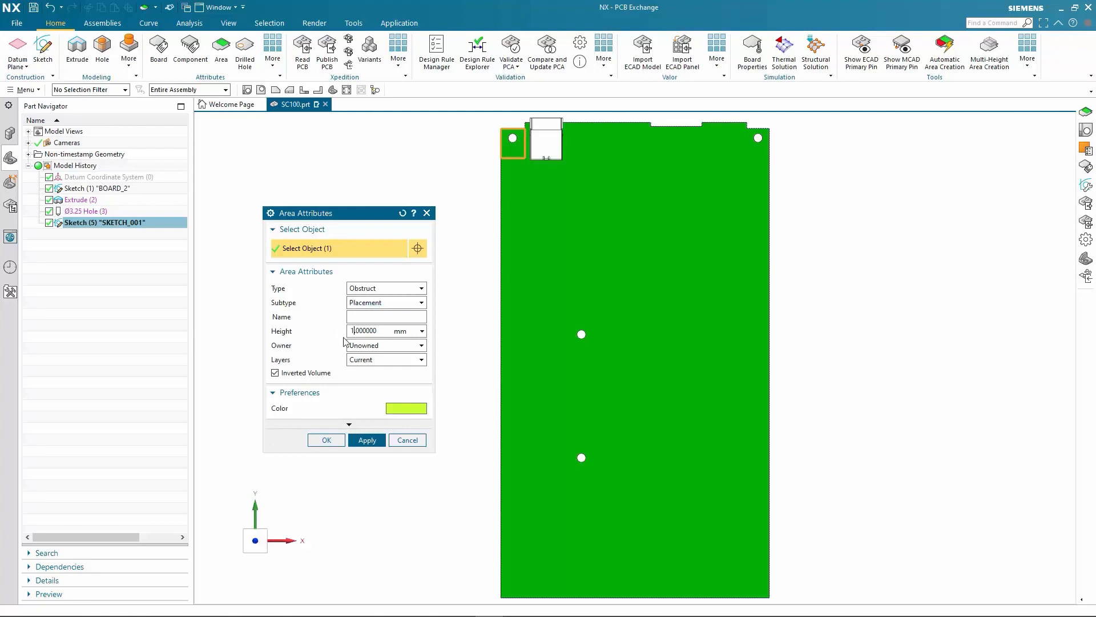
click(329, 440)
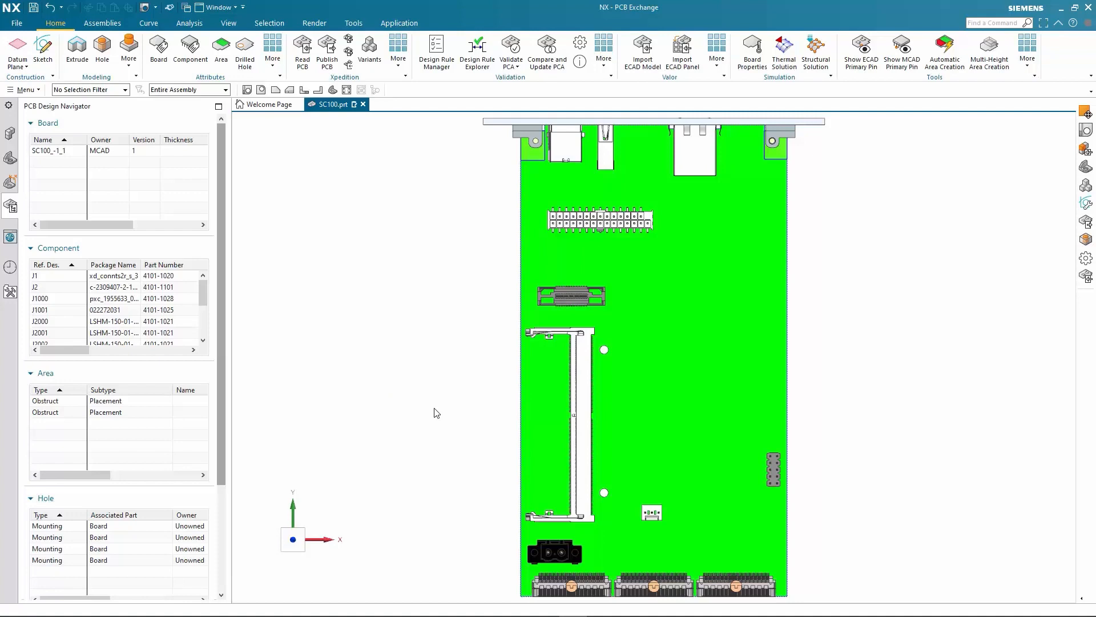
Examine the completed board in an isometric view, its components' owner data, and the panel and front-panel brackets in the assembly
click(318, 89)
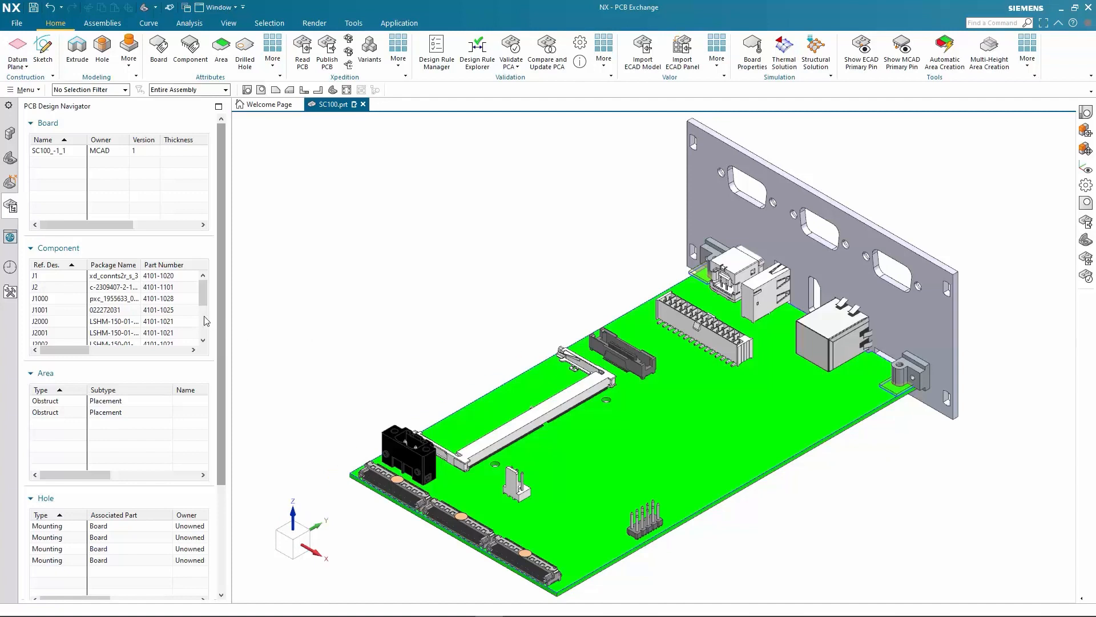
mouse_move(206, 287)
mouse_down()
mouse_move(206, 312)
mouse_move(205, 292)
mouse_up()
drag(85, 349, 116, 350)
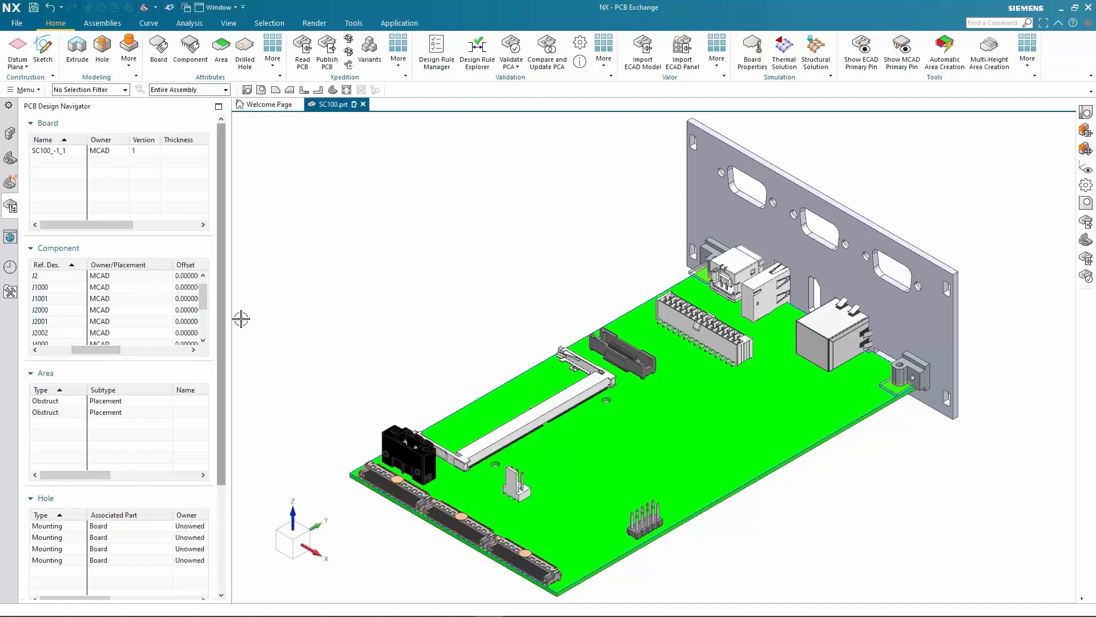
click(9, 135)
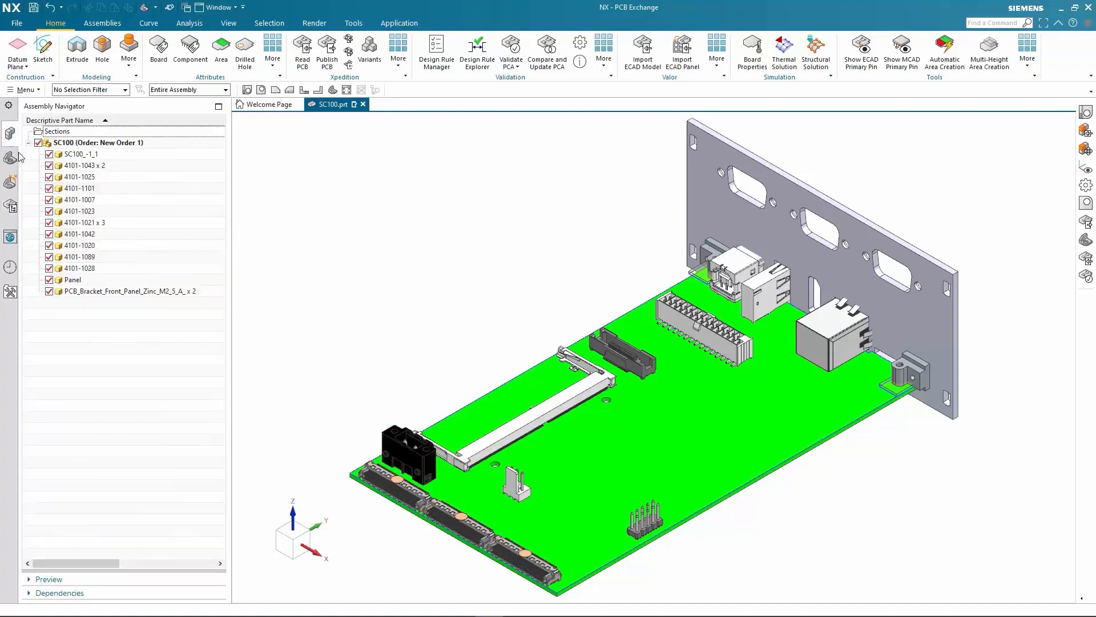
click(76, 280)
click(89, 292)
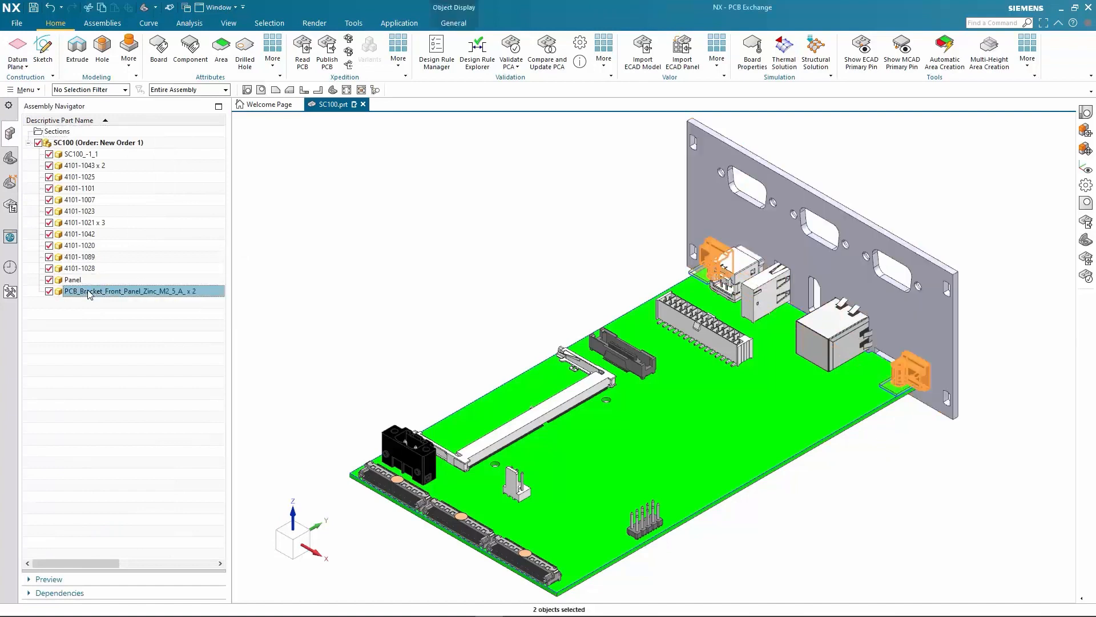
key(Escape)
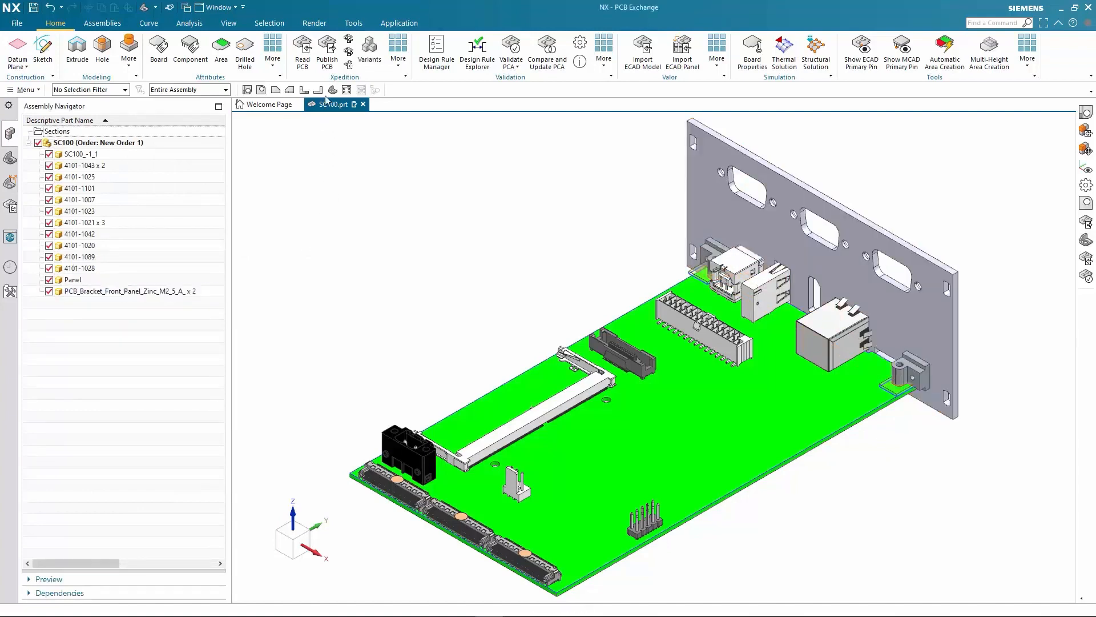
Publish the PCB as an IDX v3.0 baseline in millimetres to C:\Xpedition_3D_Workshop\Share\baseline.idx and dismiss the export log
click(327, 46)
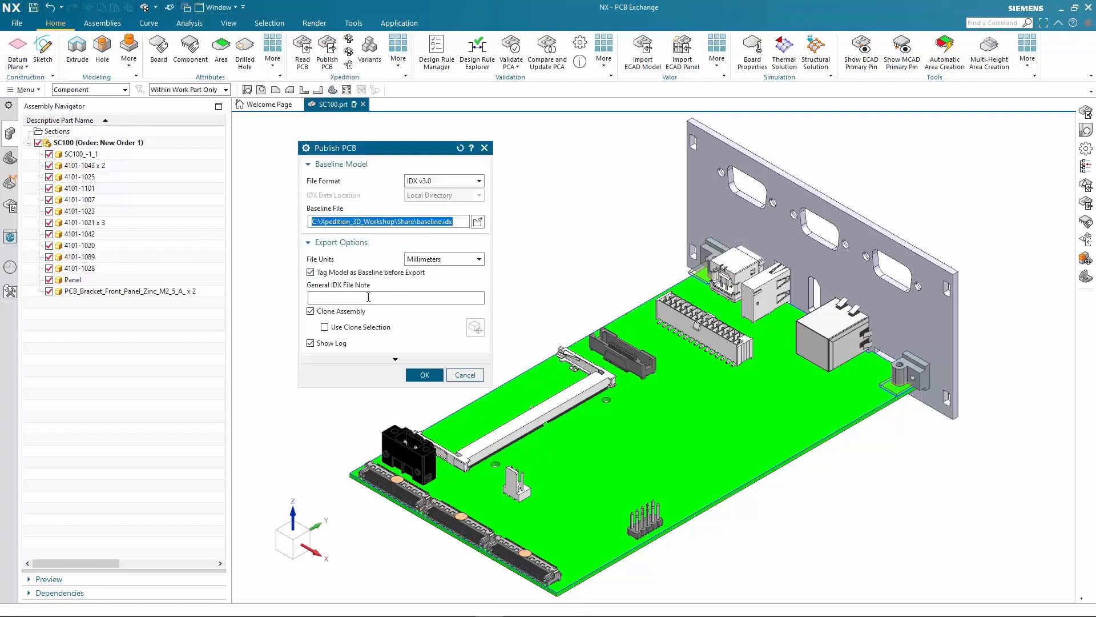
click(425, 375)
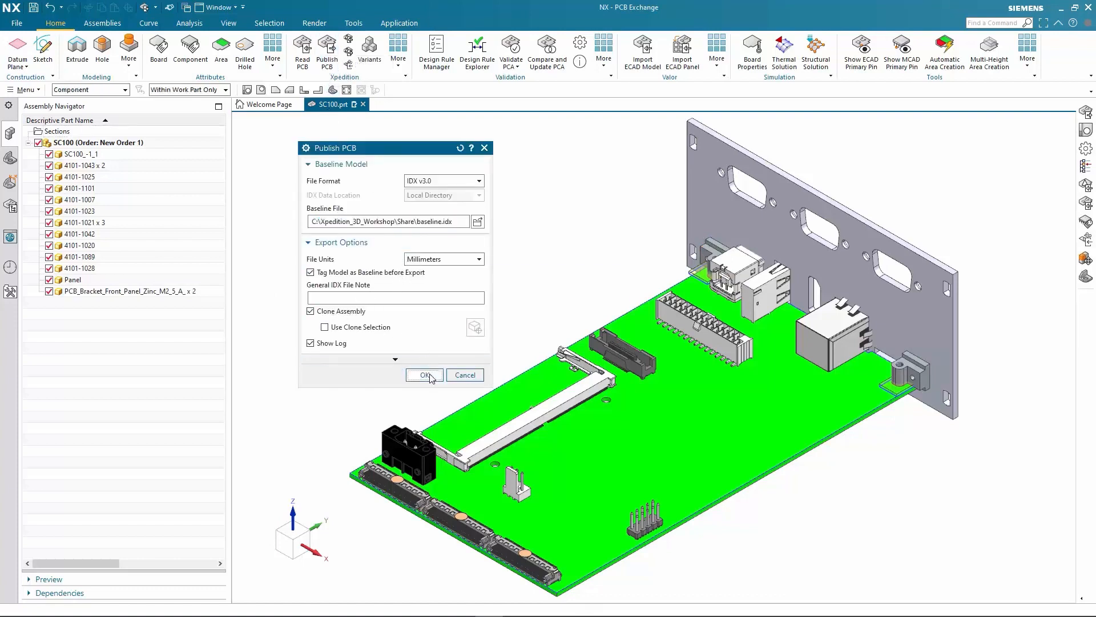
click(506, 337)
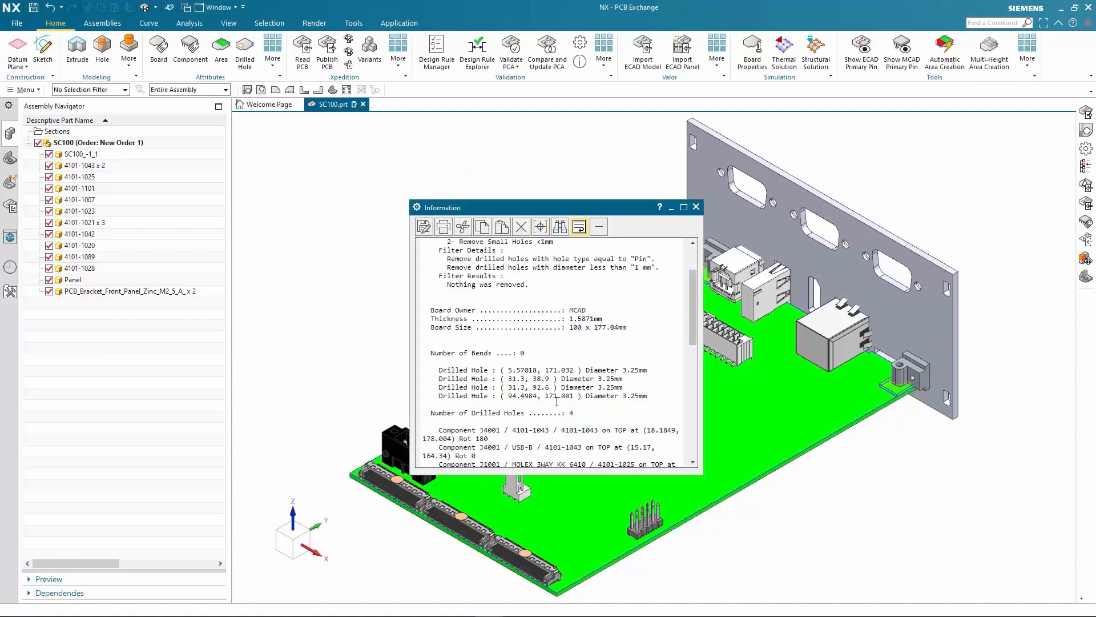
click(696, 205)
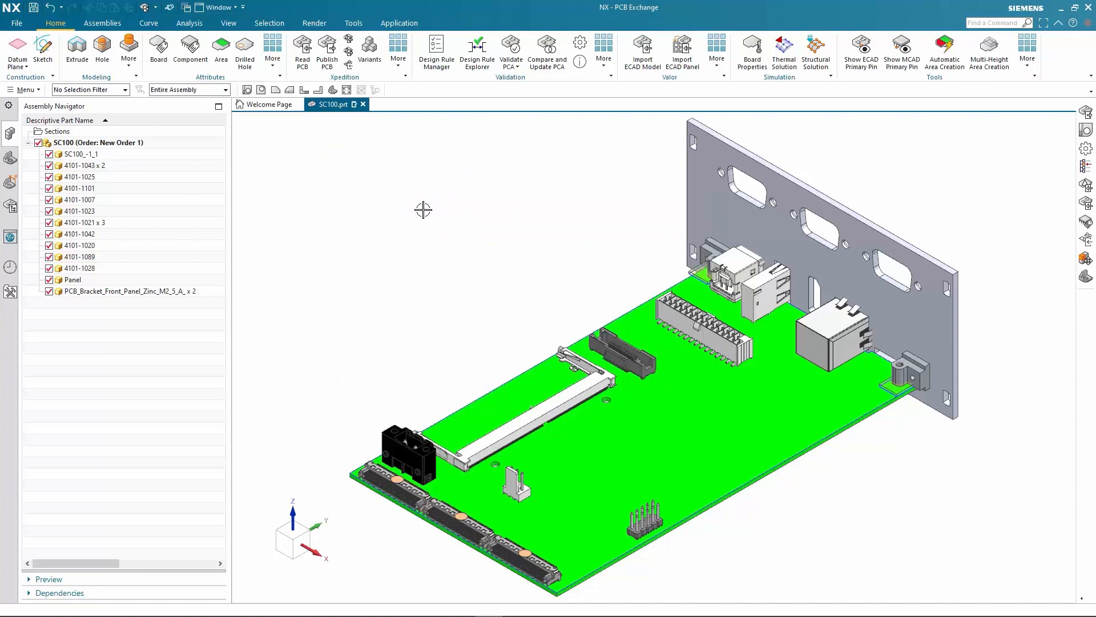